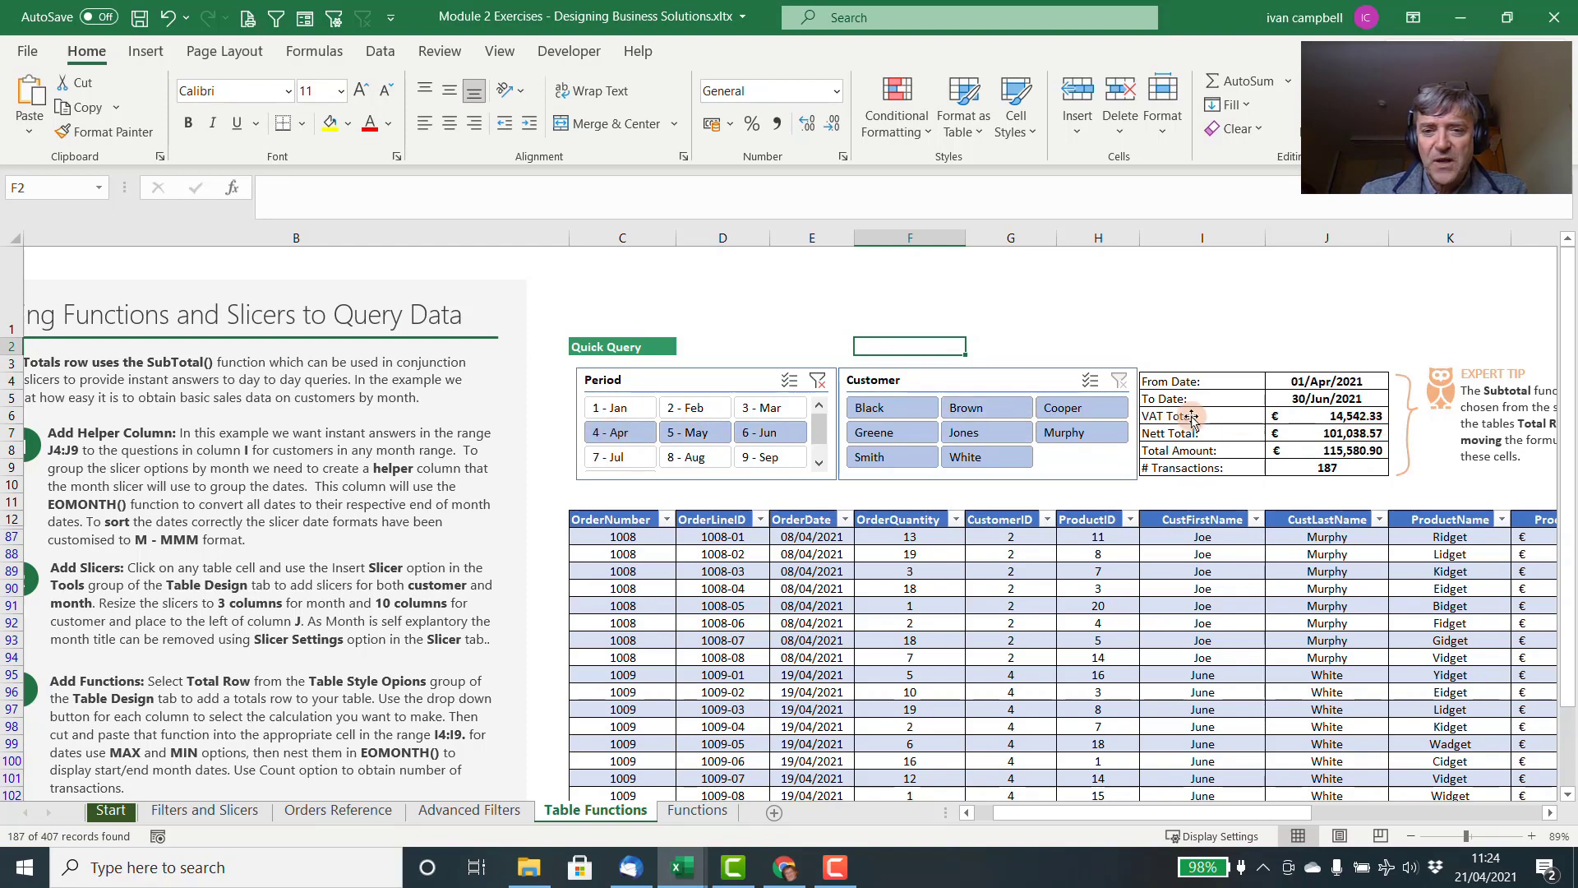
# Filter the orders table to the first listed customer, try several month combinations between April and August, and settle on 2 - Feb.
pyautogui.click(885, 403)
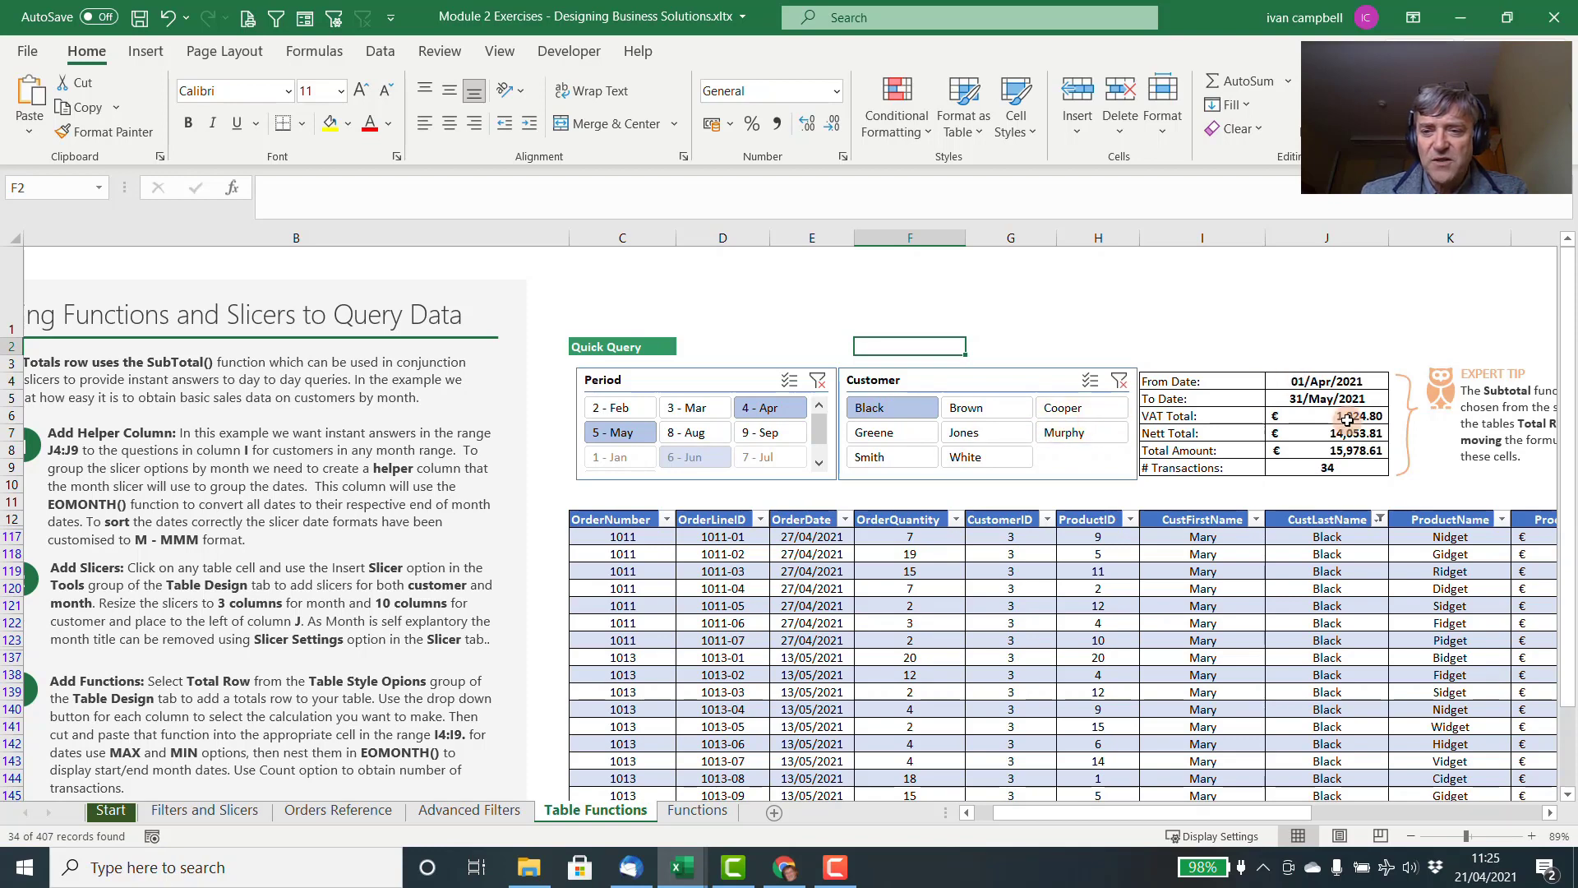
pyautogui.click(628, 433)
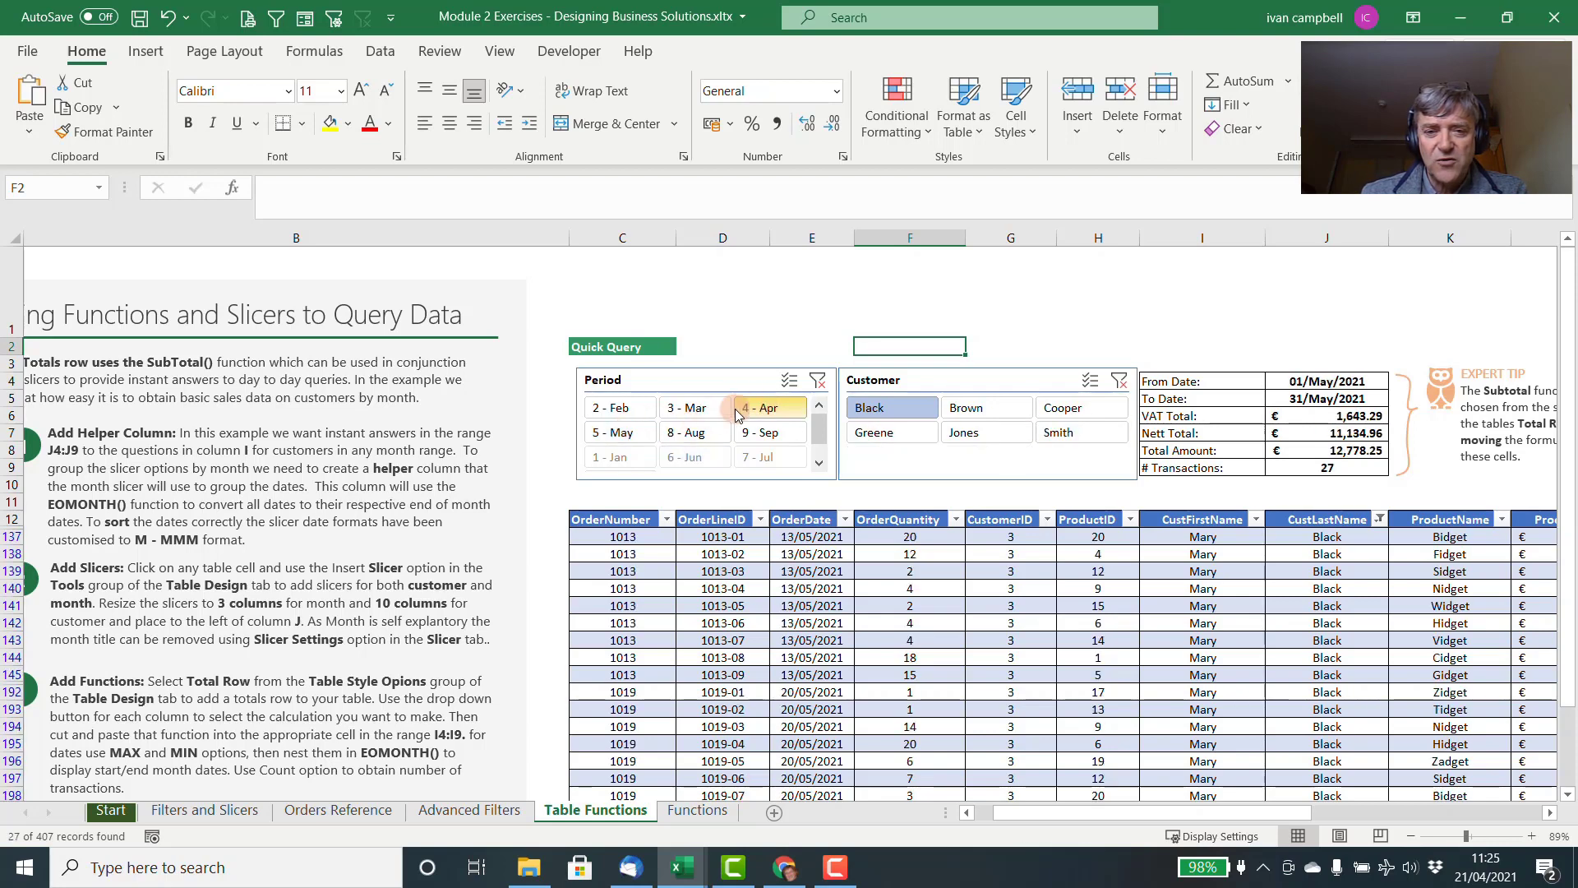
pyautogui.moveTo(737, 415); pyautogui.dragTo(704, 438)
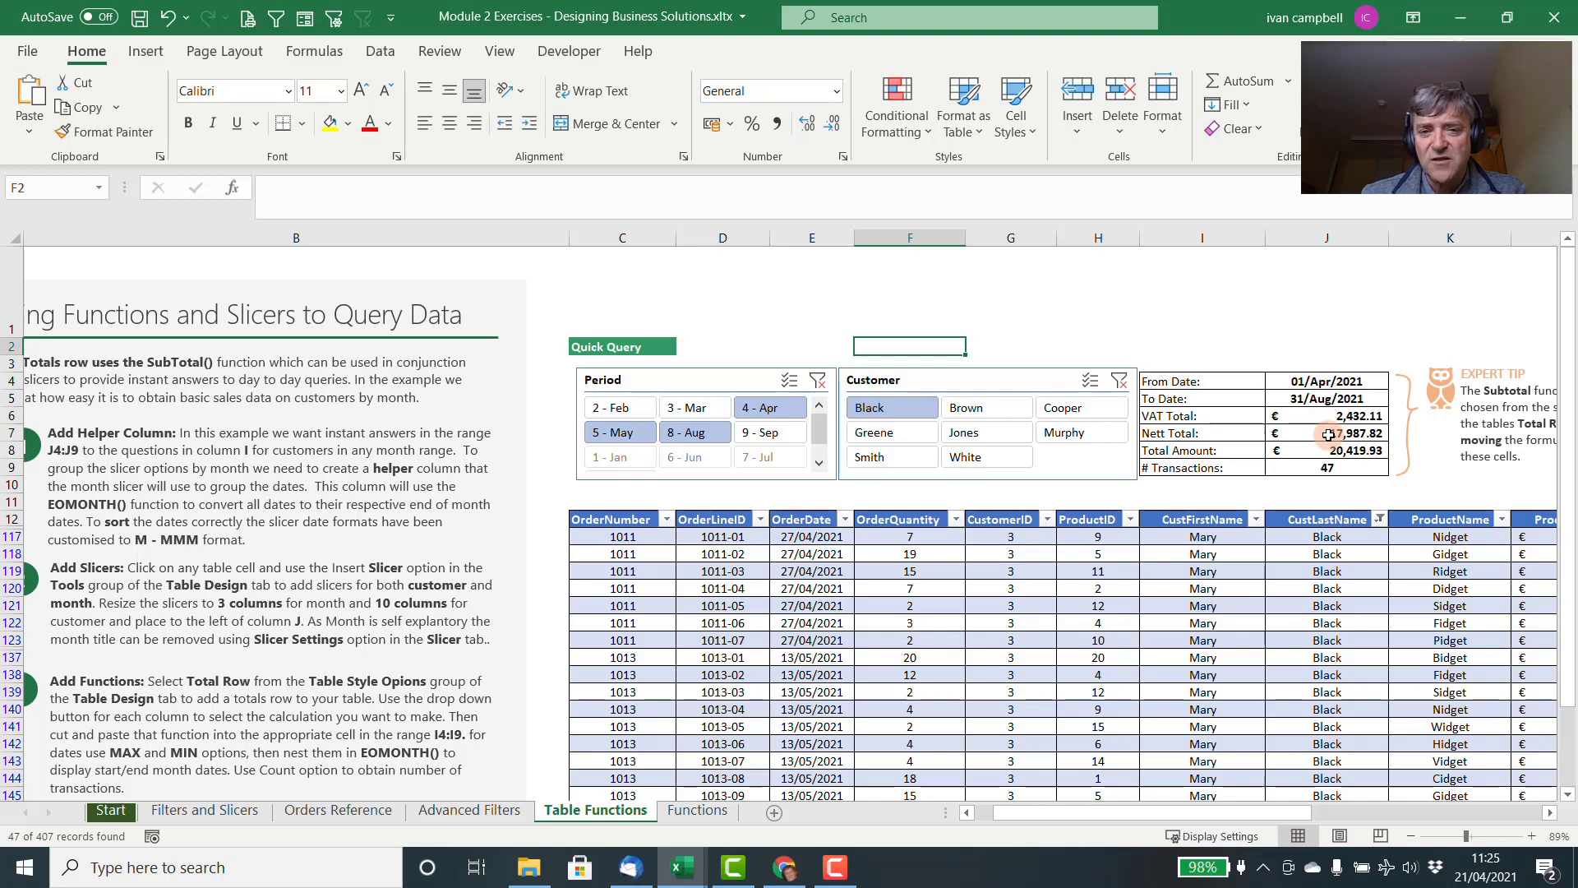
pyautogui.click(631, 413)
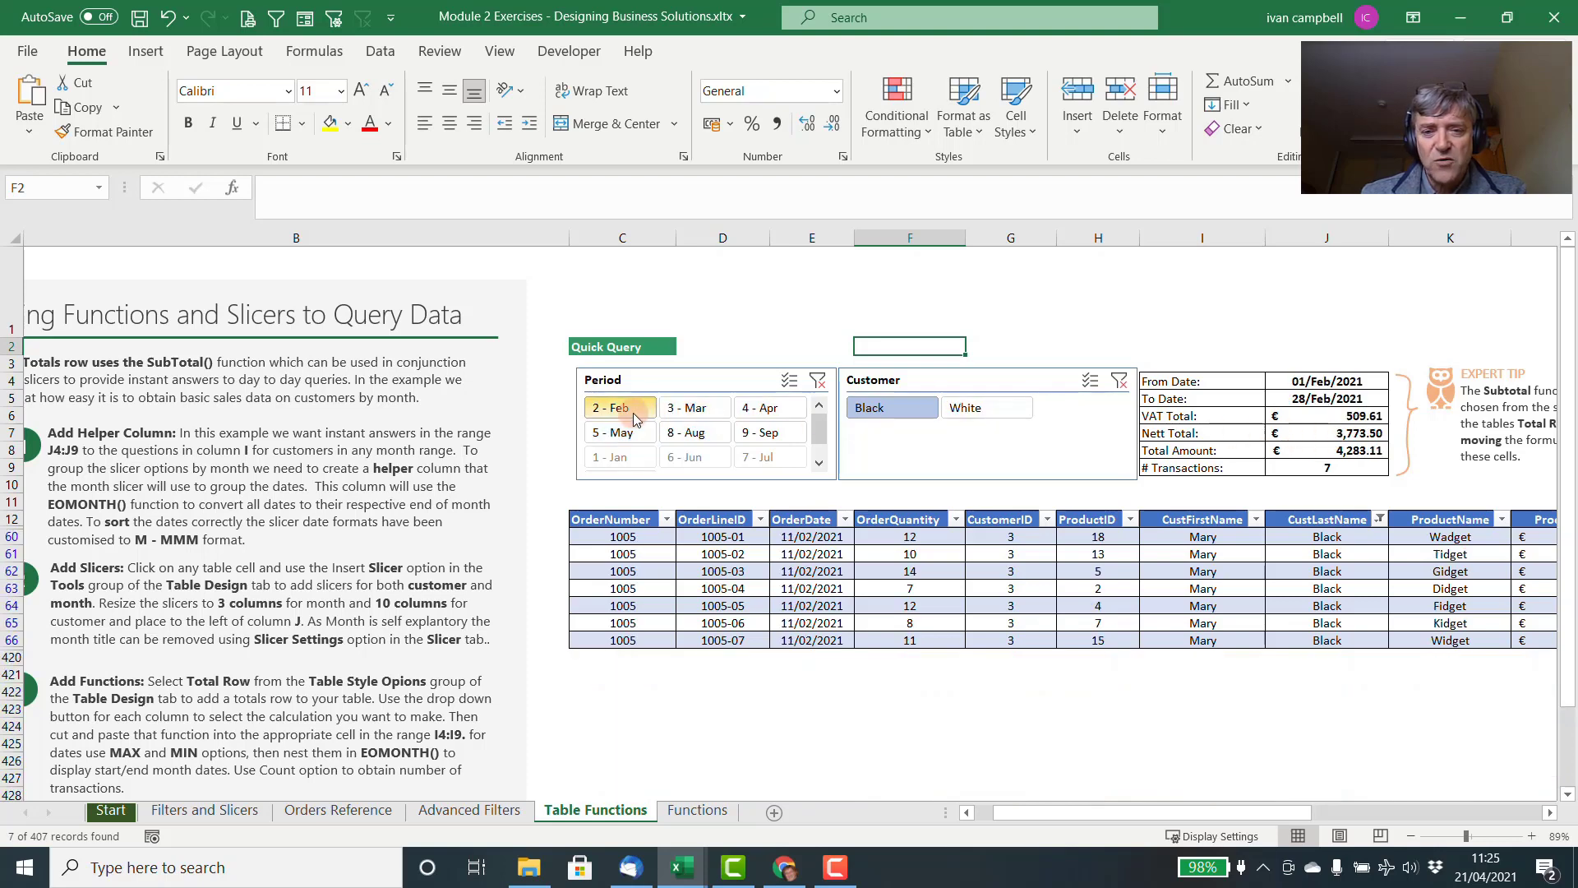
# Add a total row to the OrdersTable.
pyautogui.click(889, 571)
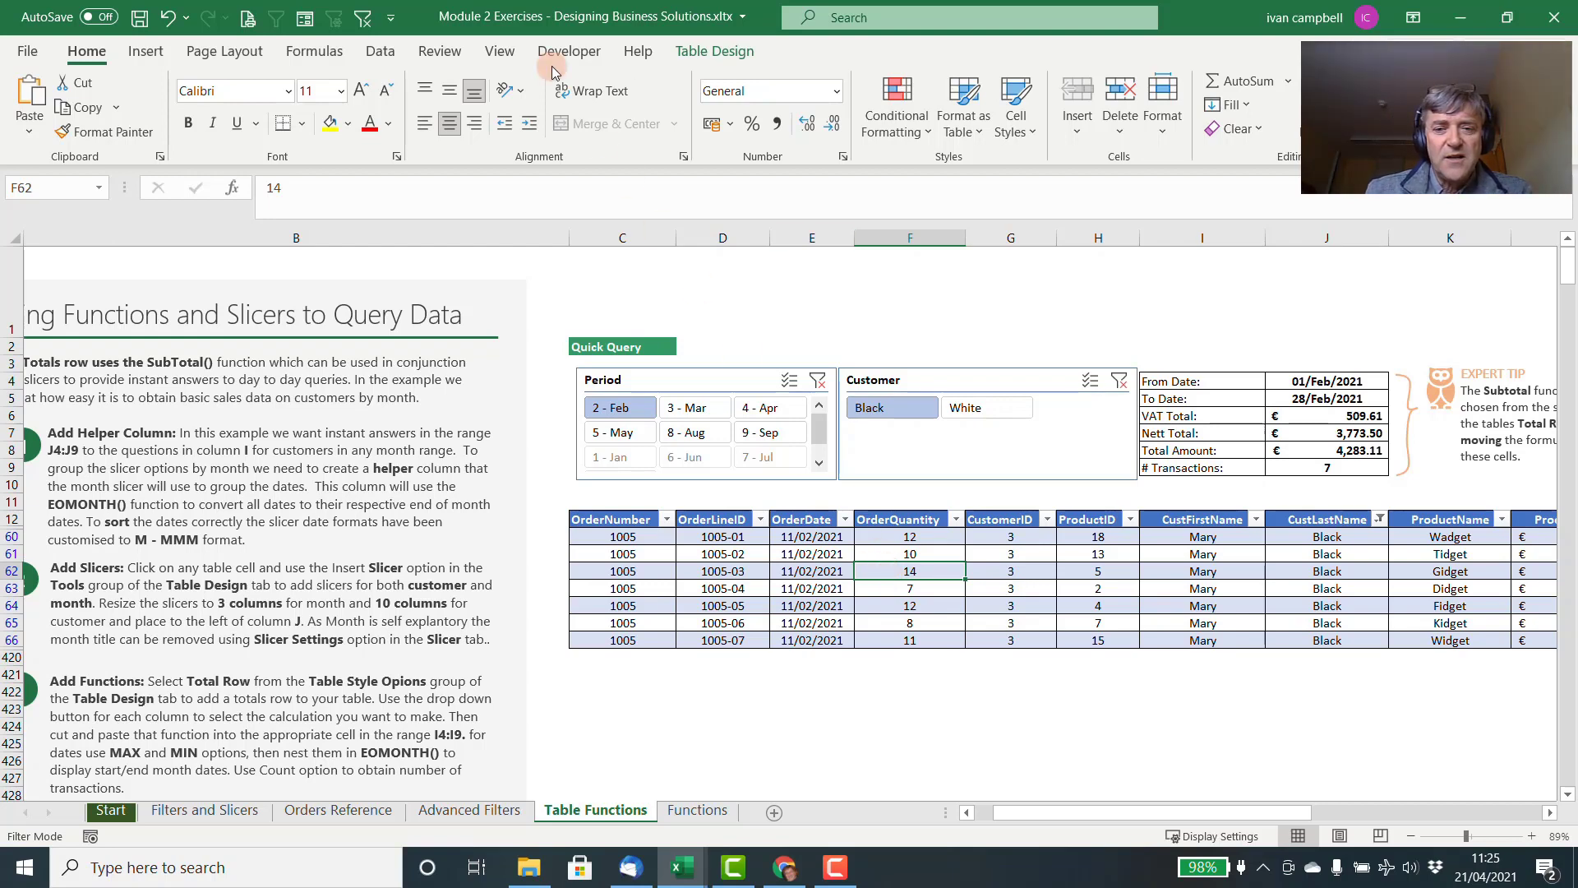
pyautogui.click(689, 59)
pyautogui.click(592, 105)
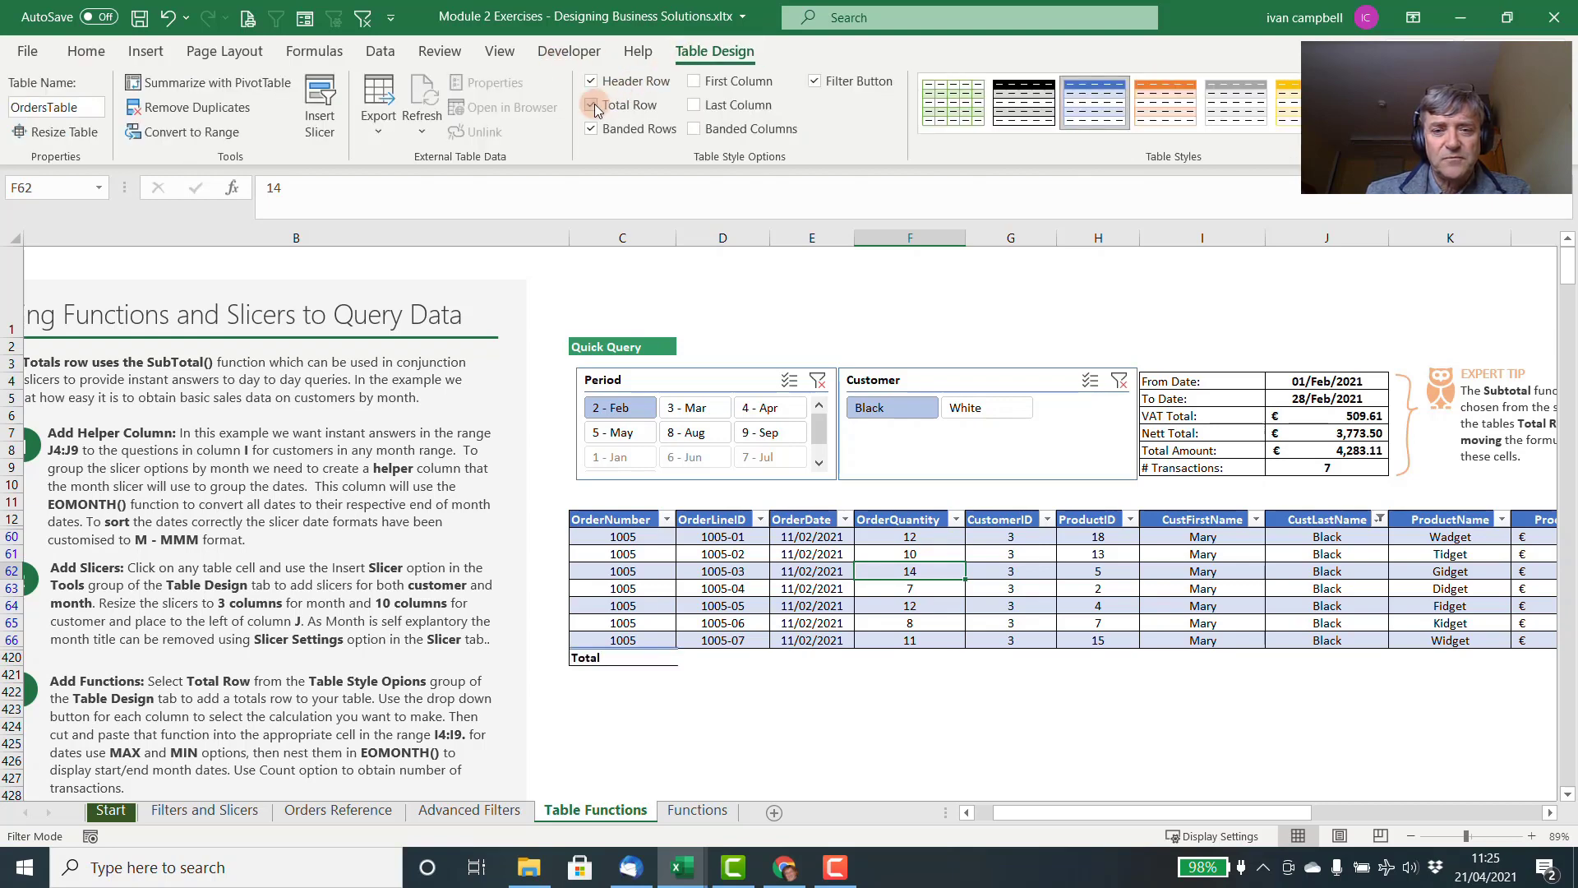
# Total the VAT Amount column with the Sum function in the table's total row.
pyautogui.click(696, 651)
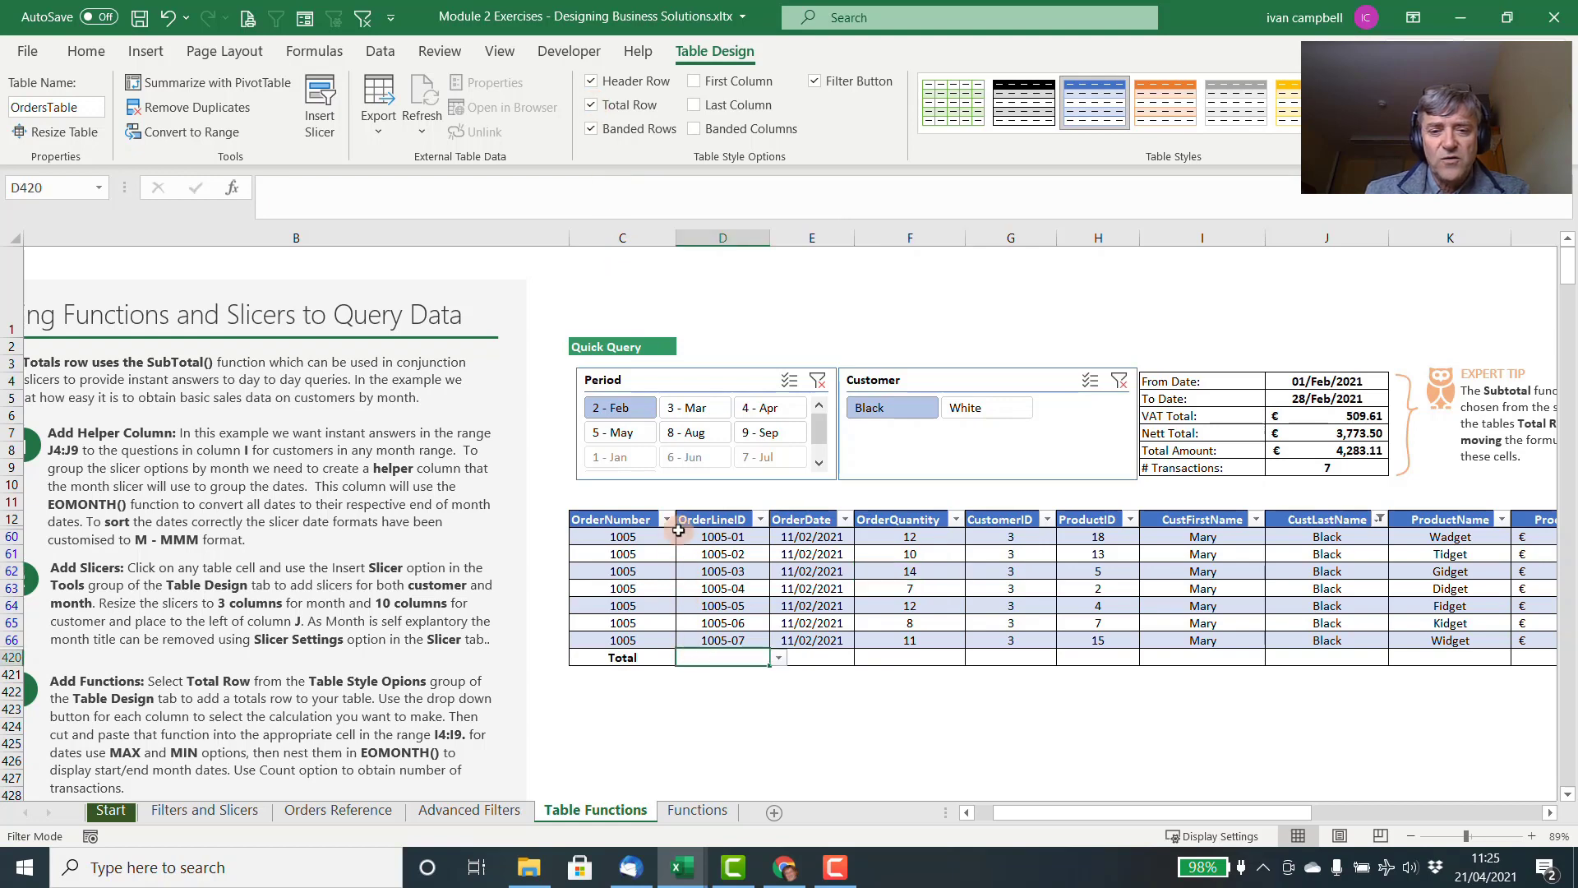
pyautogui.press('Right')
pyautogui.press('Right')
pyautogui.press('Right')
pyautogui.press('Right')
pyautogui.press('Right')
pyautogui.press('Right')
pyautogui.press('Right')
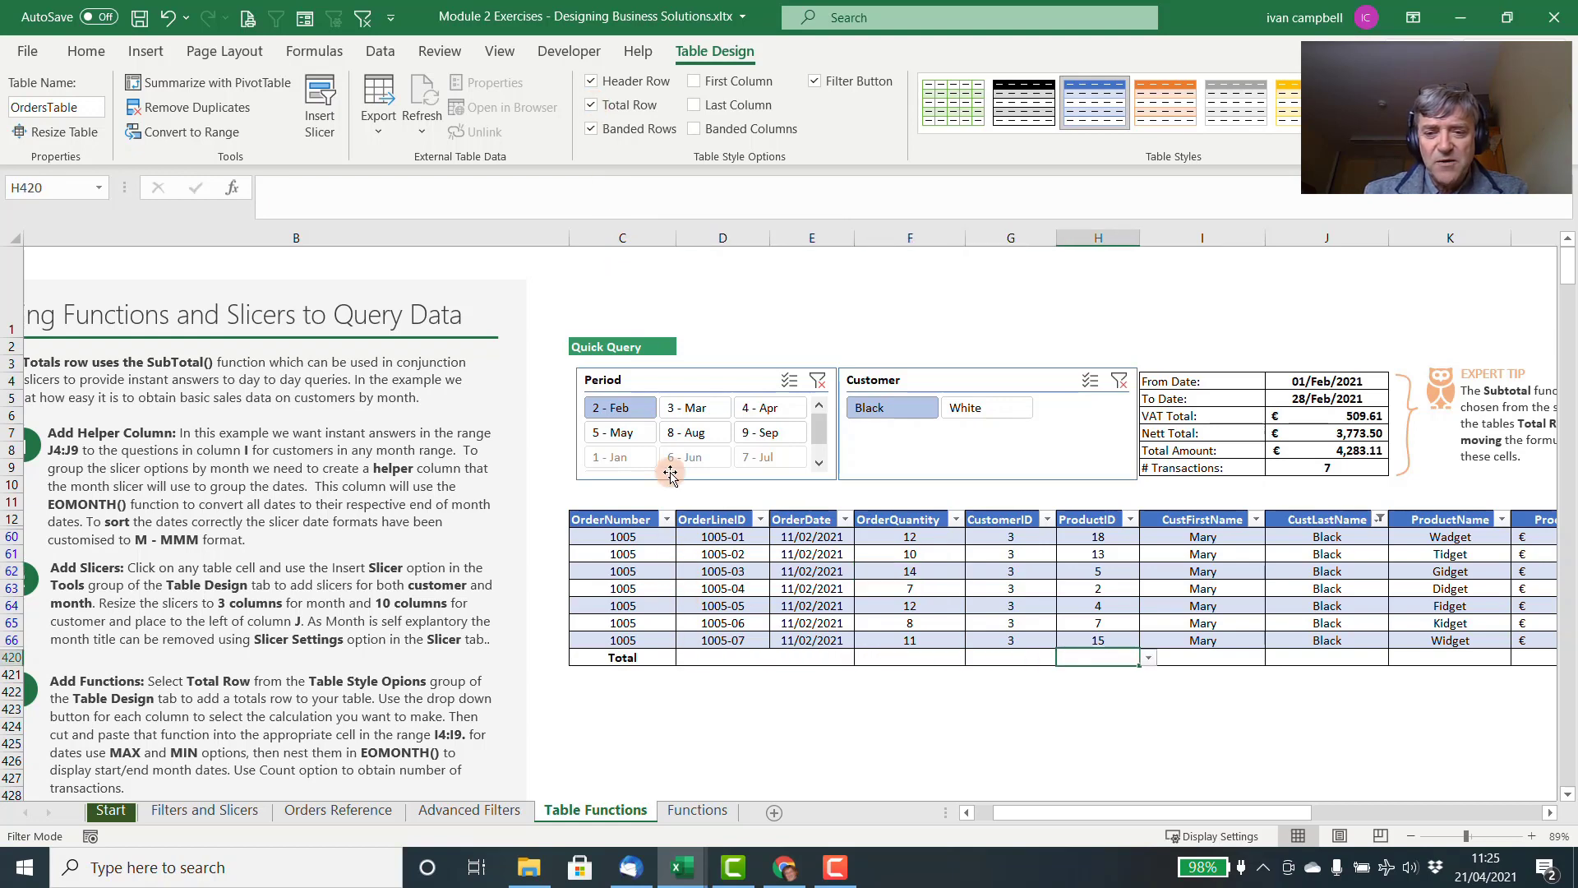
pyautogui.press('Right')
pyautogui.press('Right')
pyautogui.press('Right')
pyautogui.press('Right')
pyautogui.press('Right')
pyautogui.press('Right')
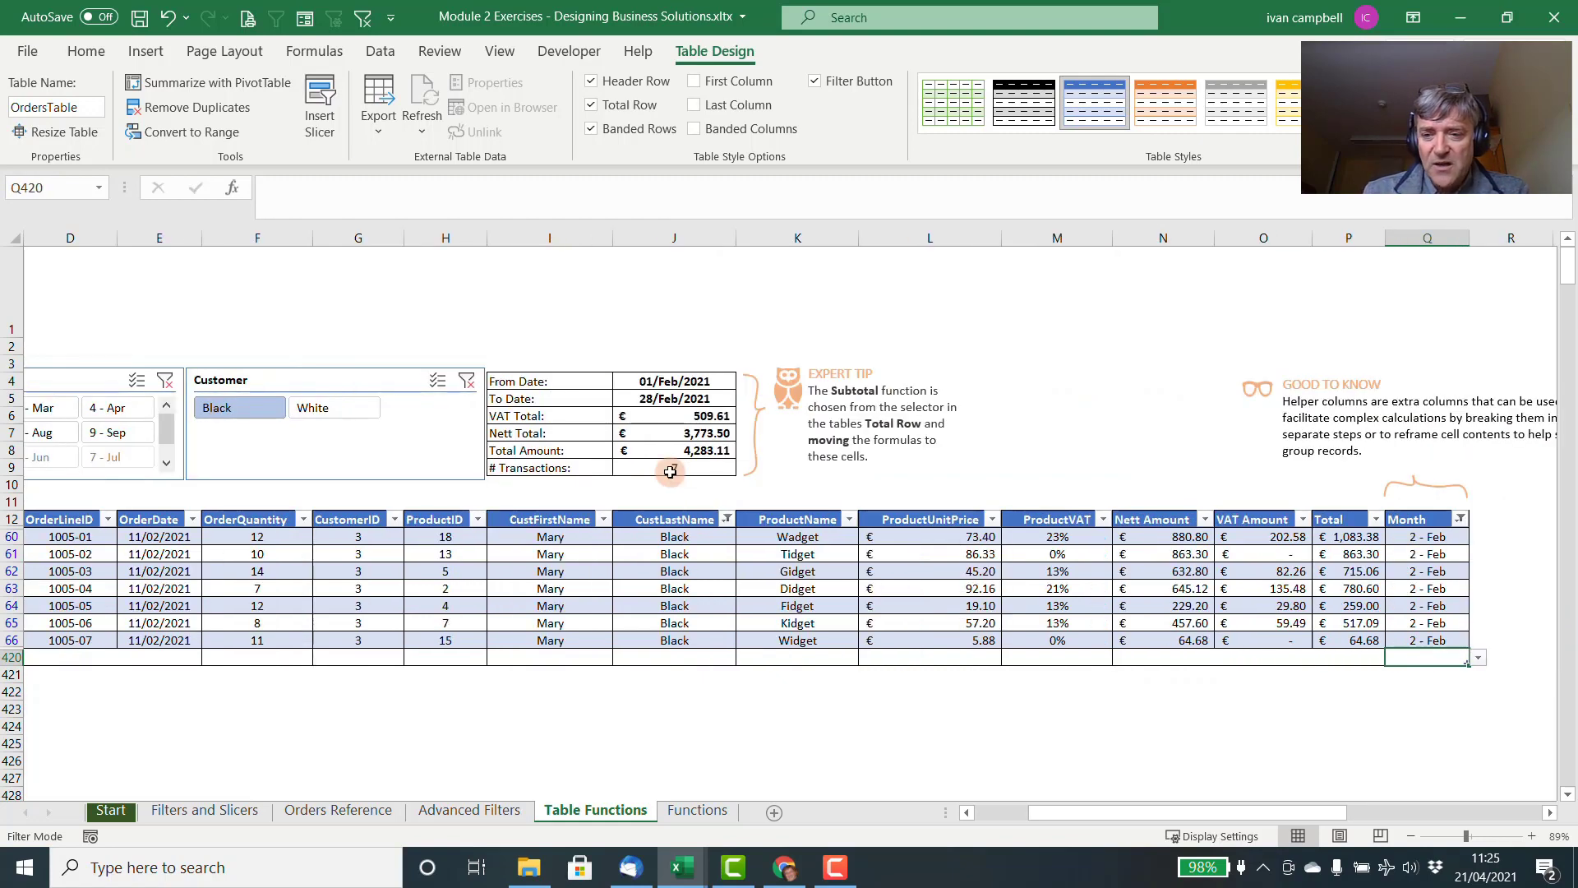
pyautogui.click(1270, 657)
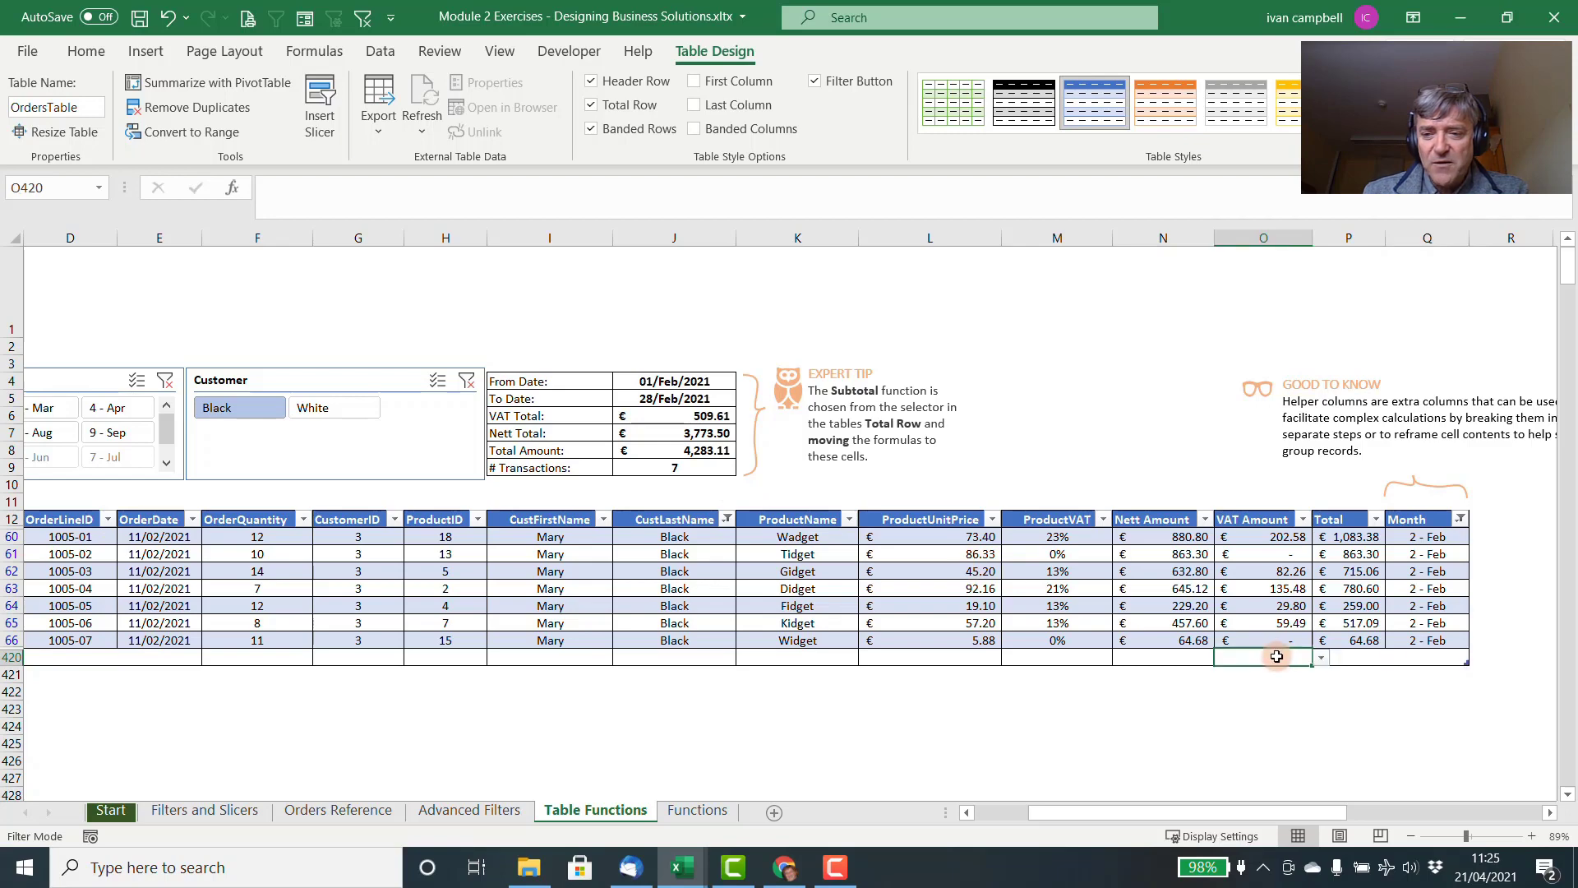
pyautogui.click(1319, 660)
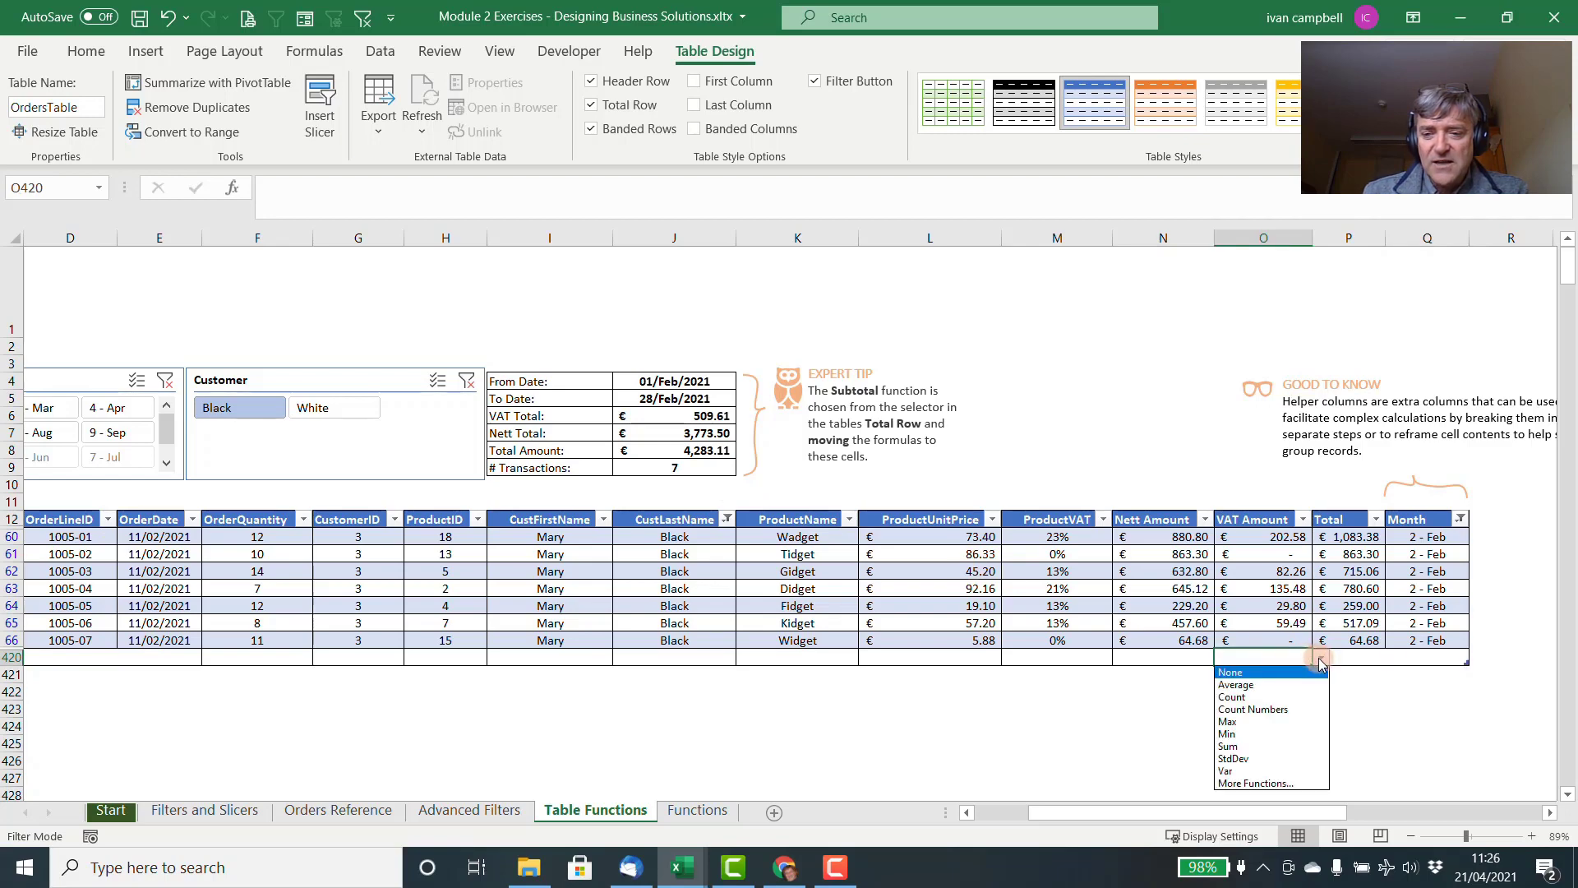
pyautogui.click(1273, 746)
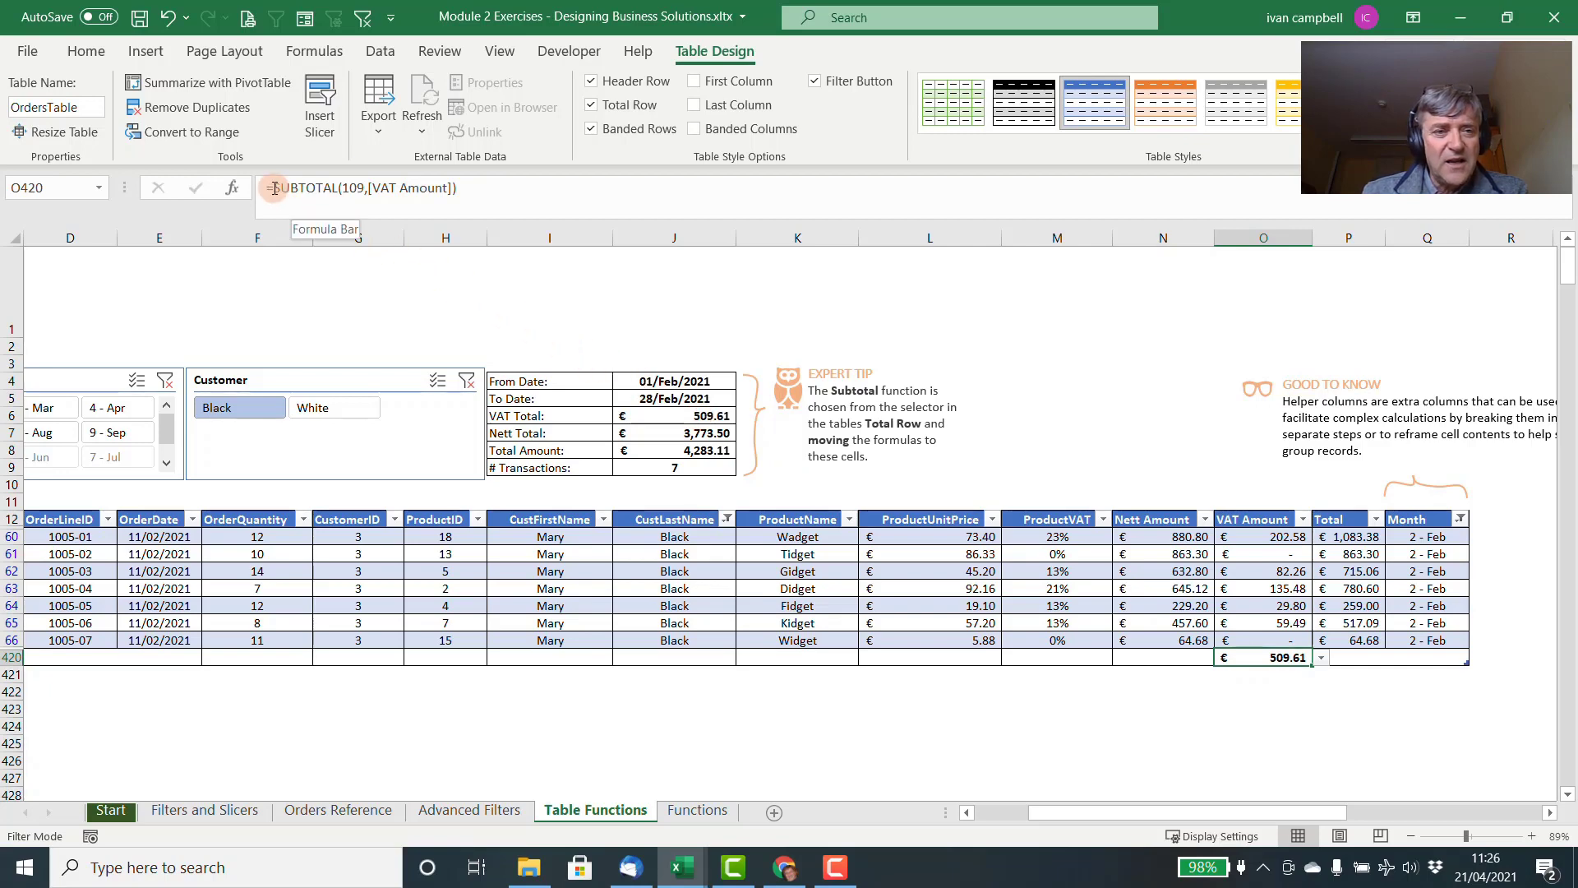
# Check the arguments of the VAT Amount SUBTOTAL formula and move the formula from the total row into the VAT Total cell J6.
pyautogui.click(232, 188)
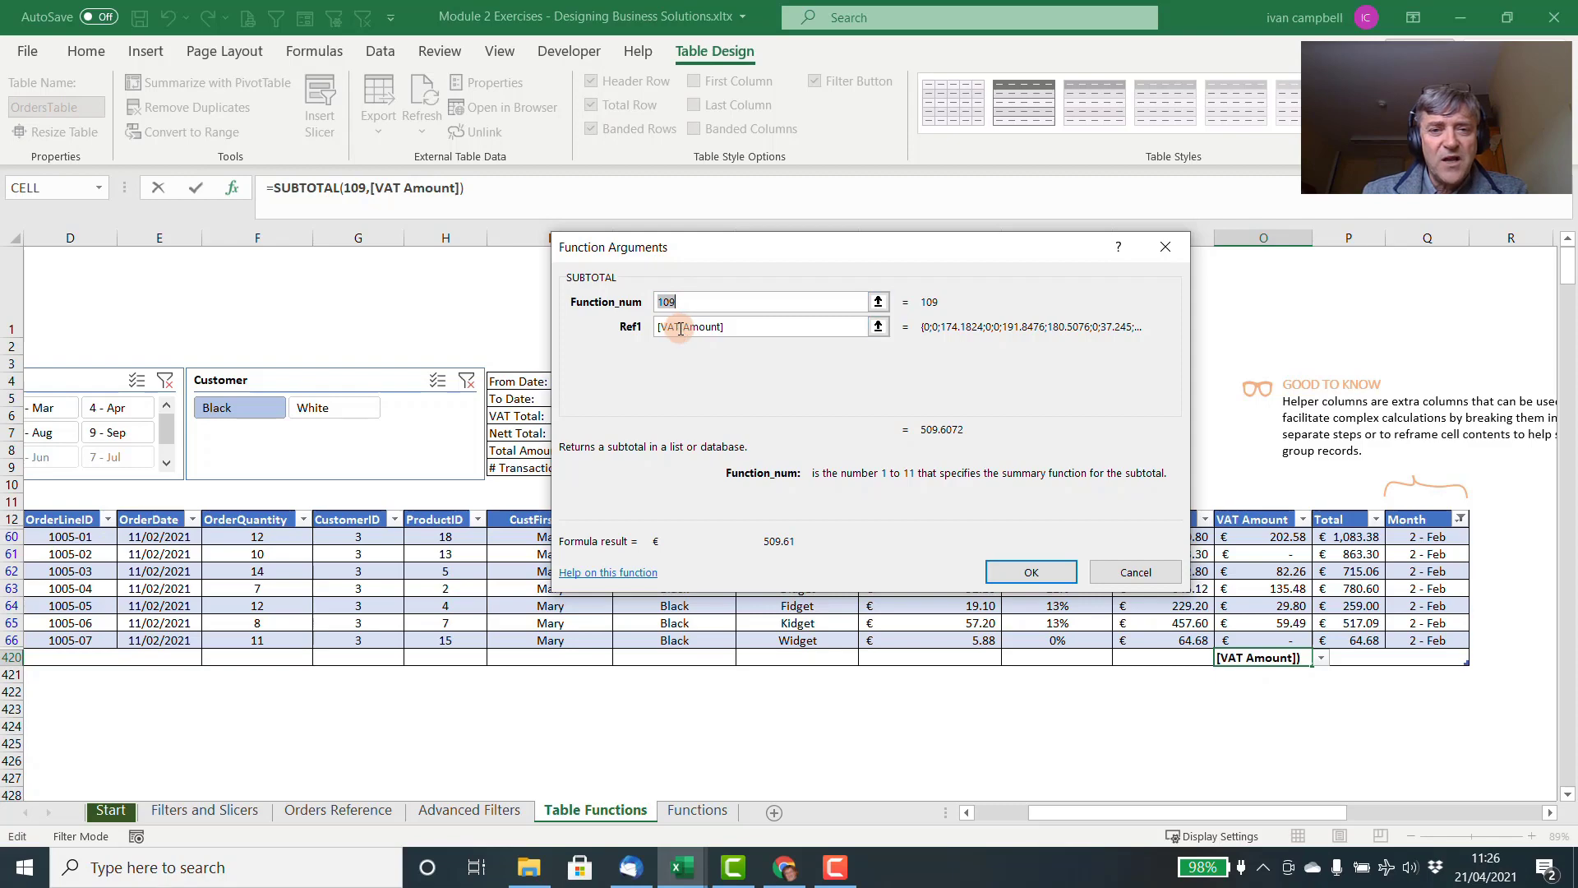
pyautogui.click(1063, 574)
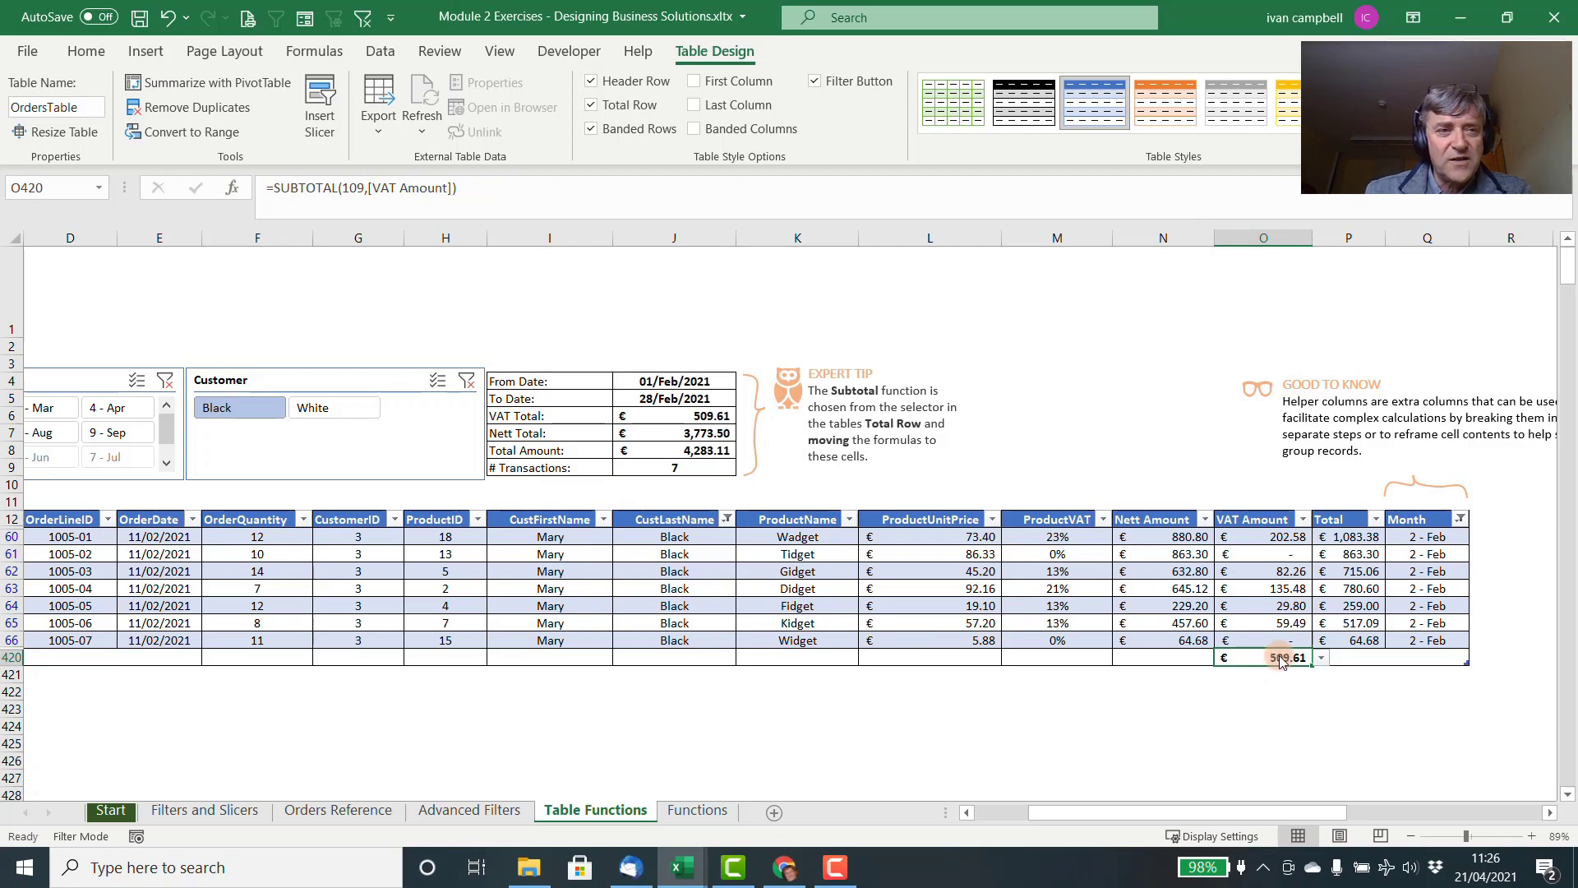
pyautogui.hotkey('ctrl', 'c')
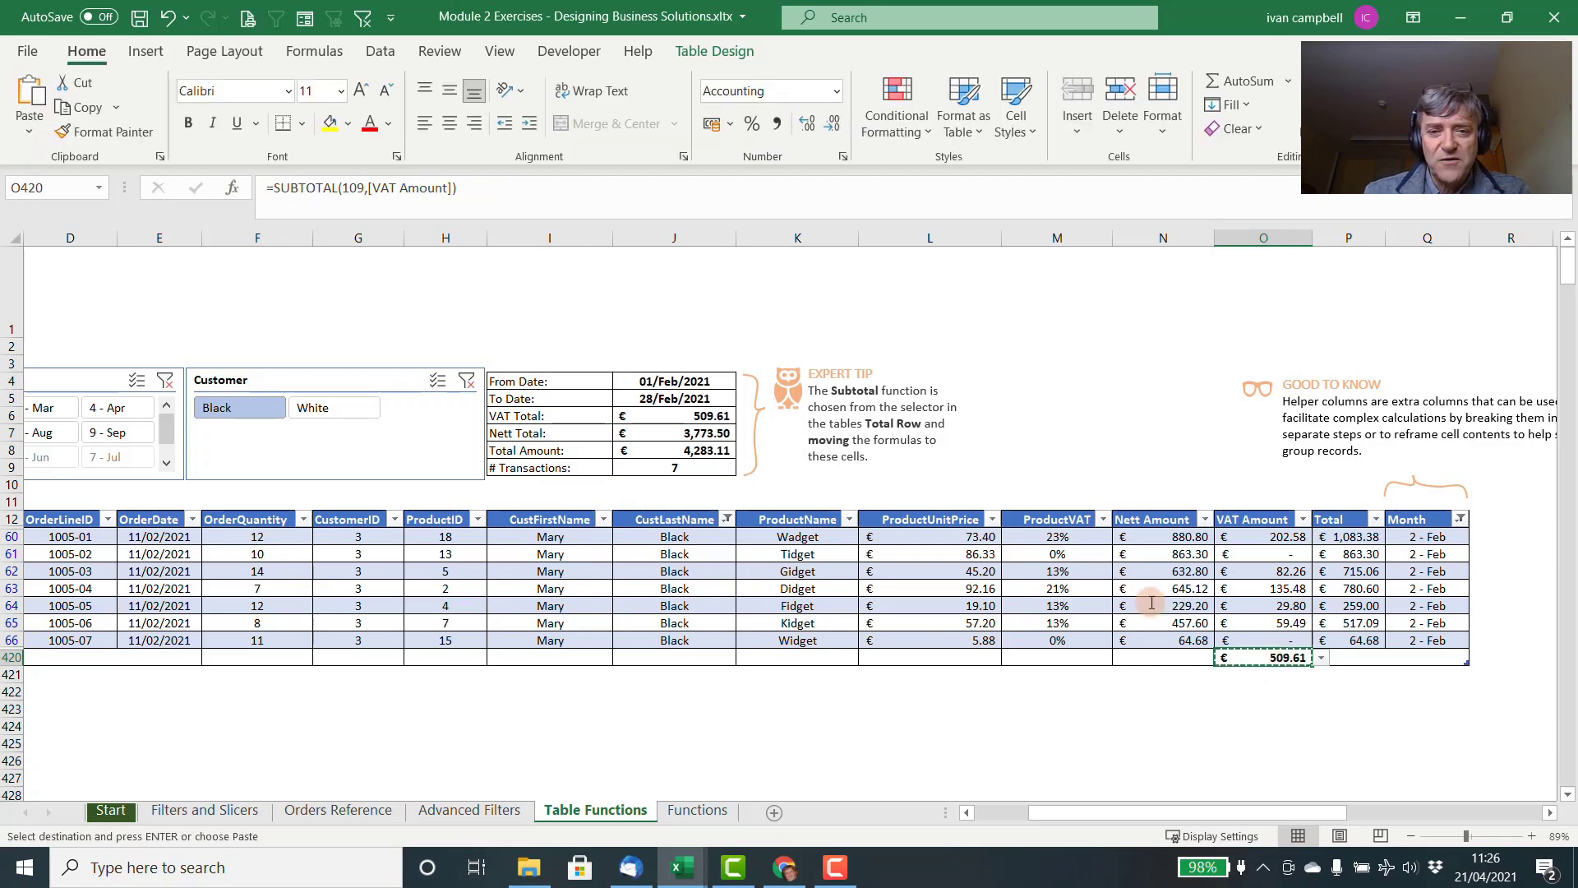
pyautogui.click(700, 417)
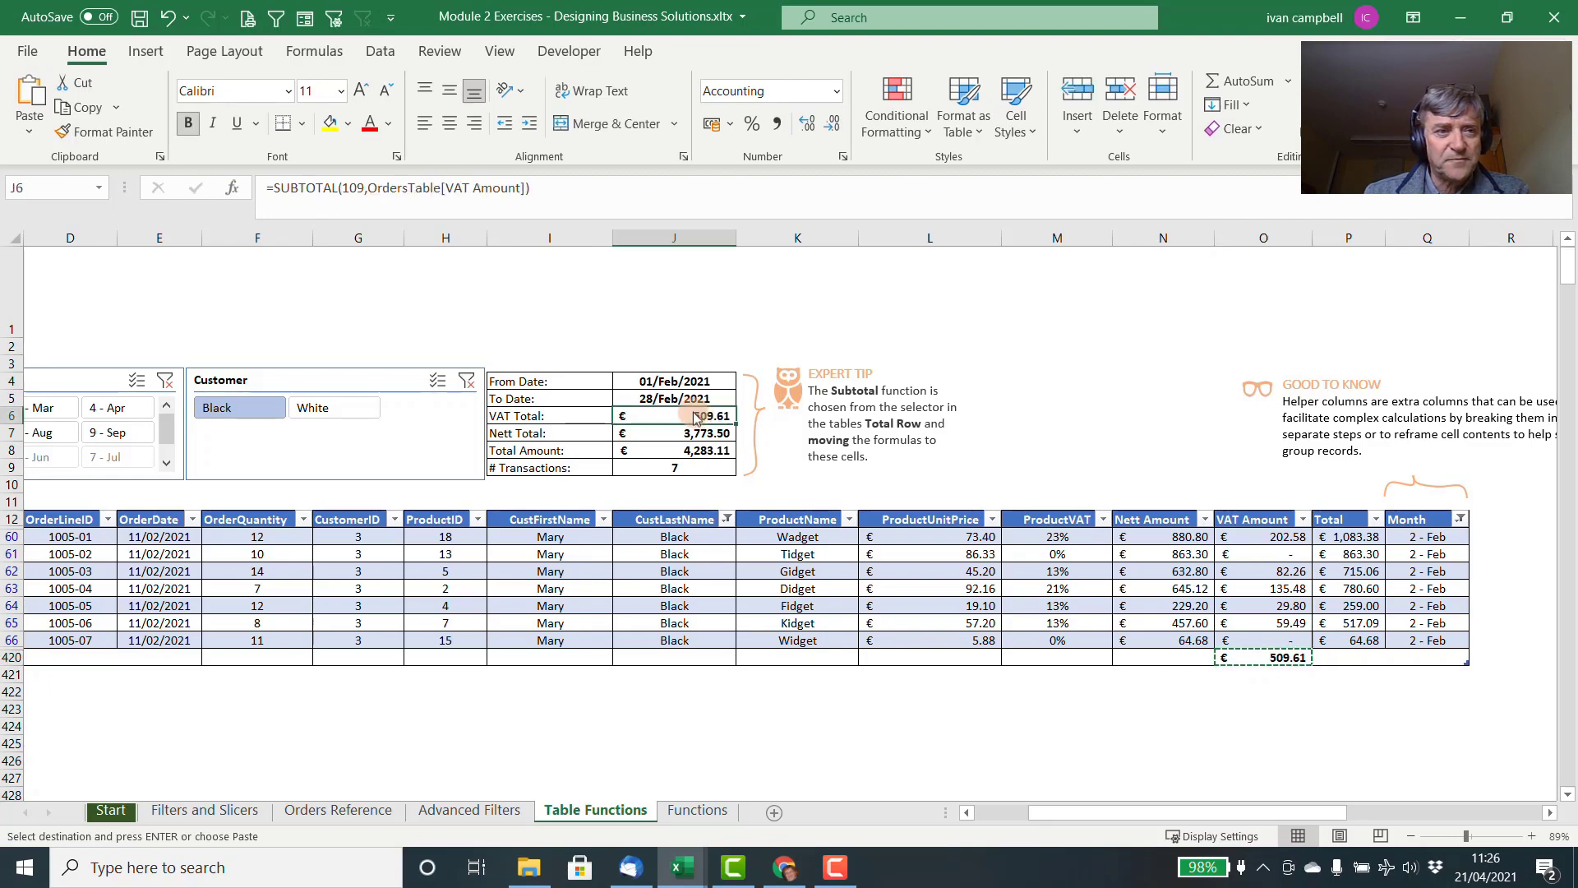
pyautogui.click(37, 97)
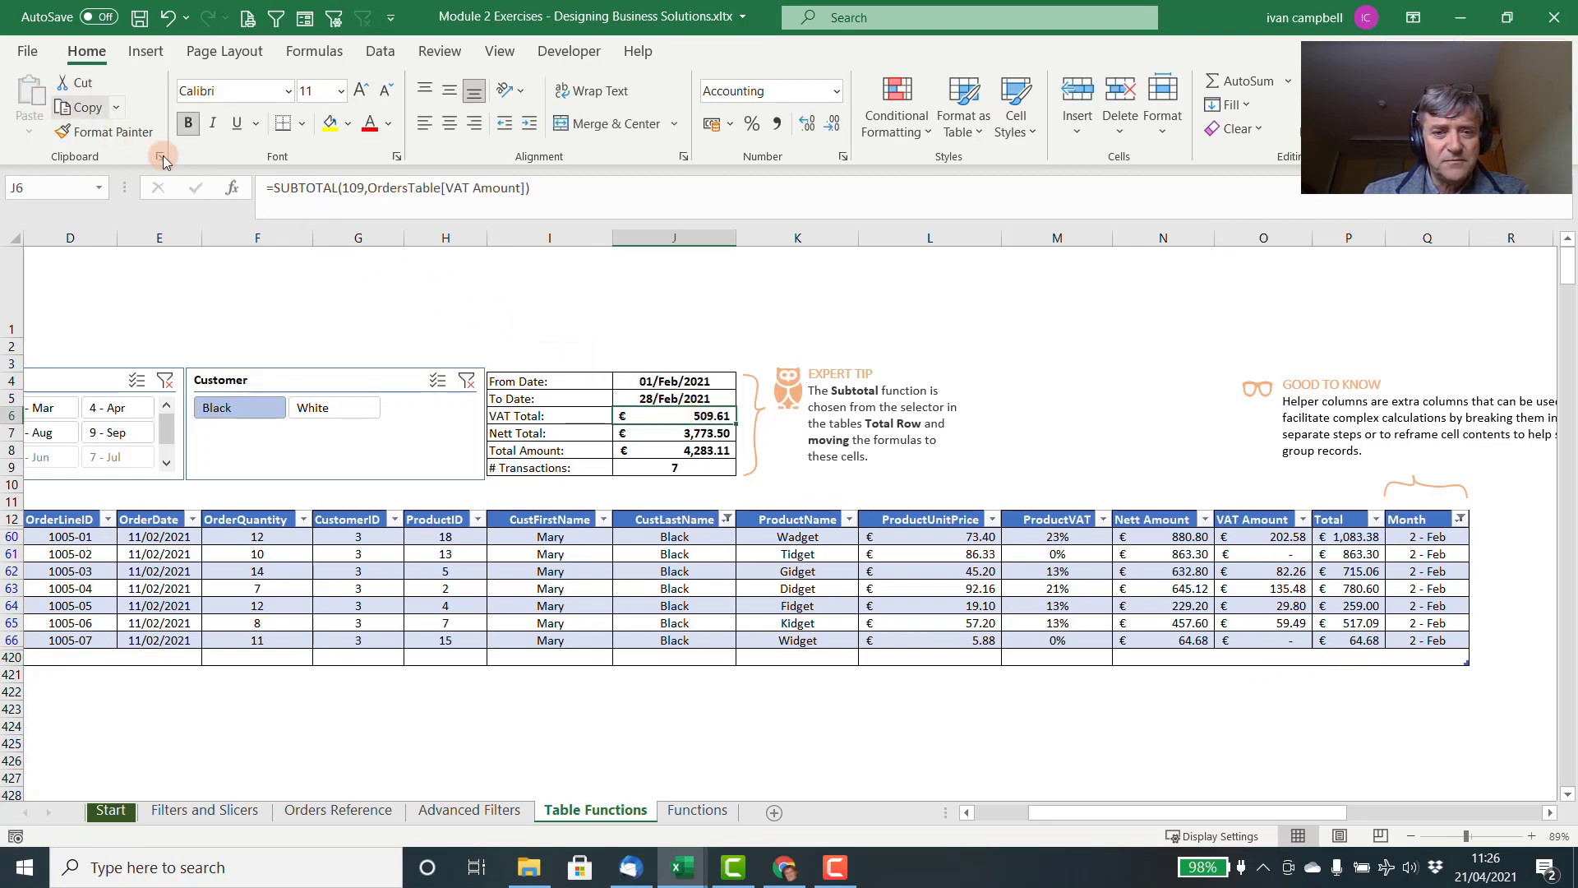
# Check the Nett Total formula in J7 and total the Nett Amount column with Sum in the total row.
pyautogui.click(709, 434)
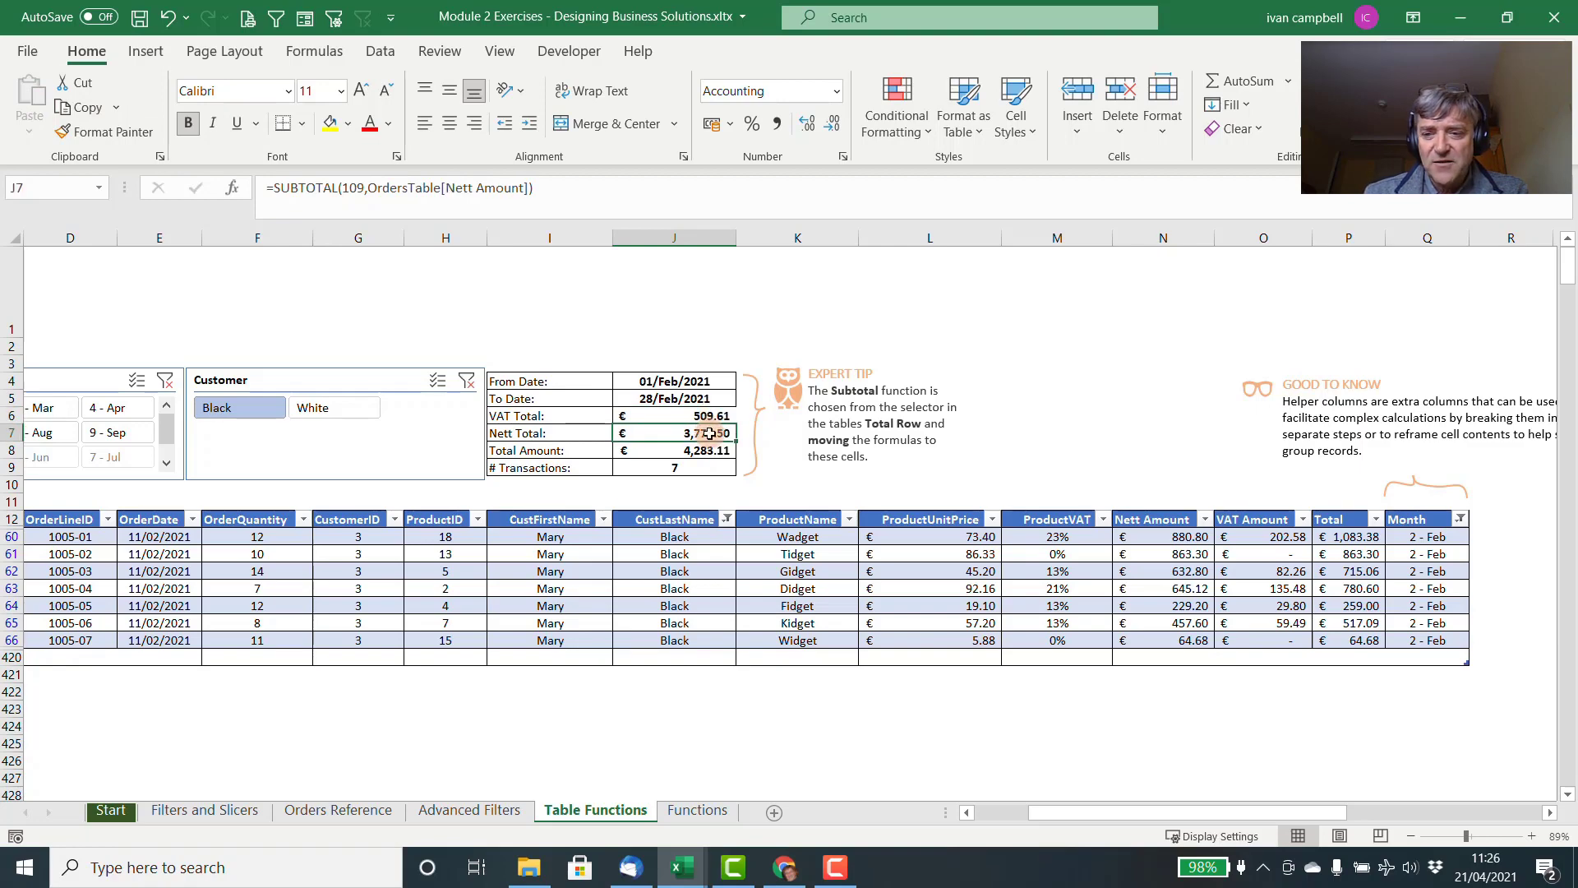
pyautogui.click(1197, 659)
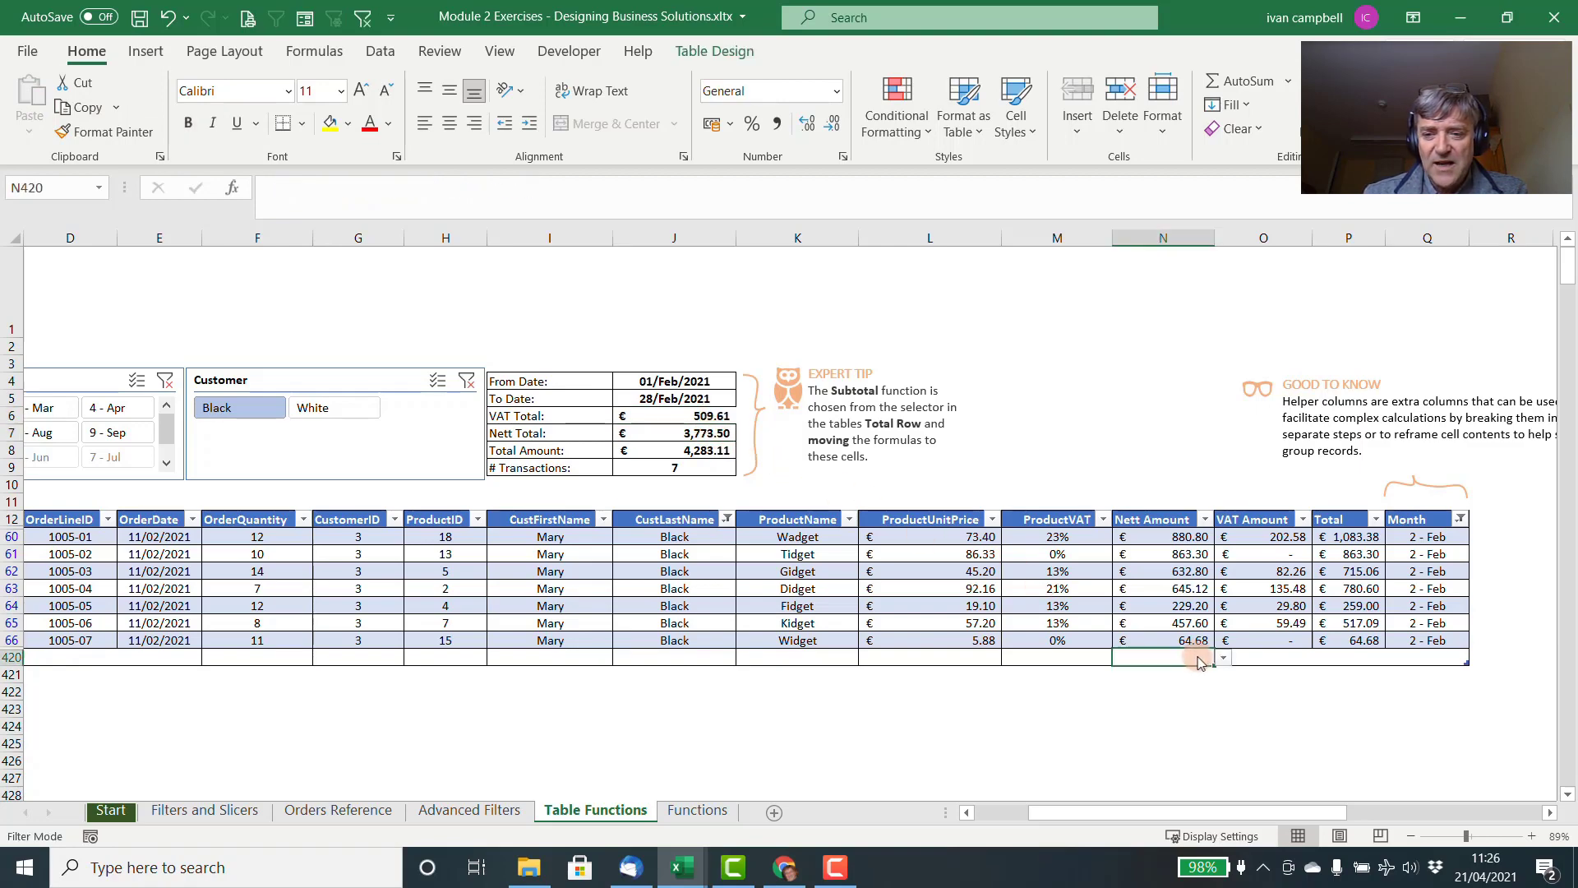
pyautogui.click(1222, 659)
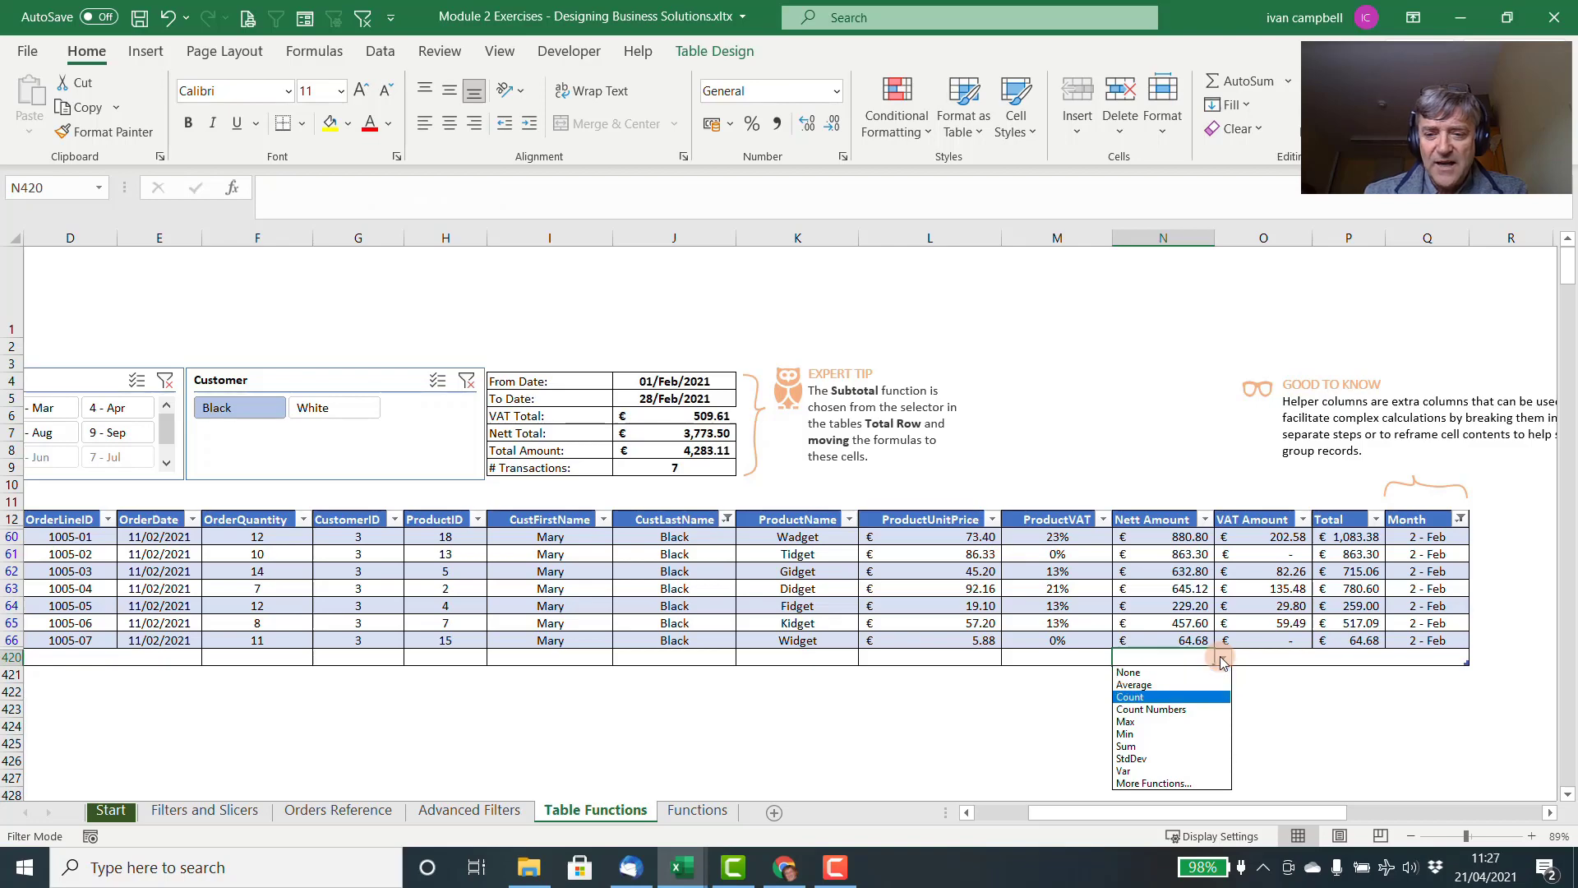
pyautogui.click(1158, 746)
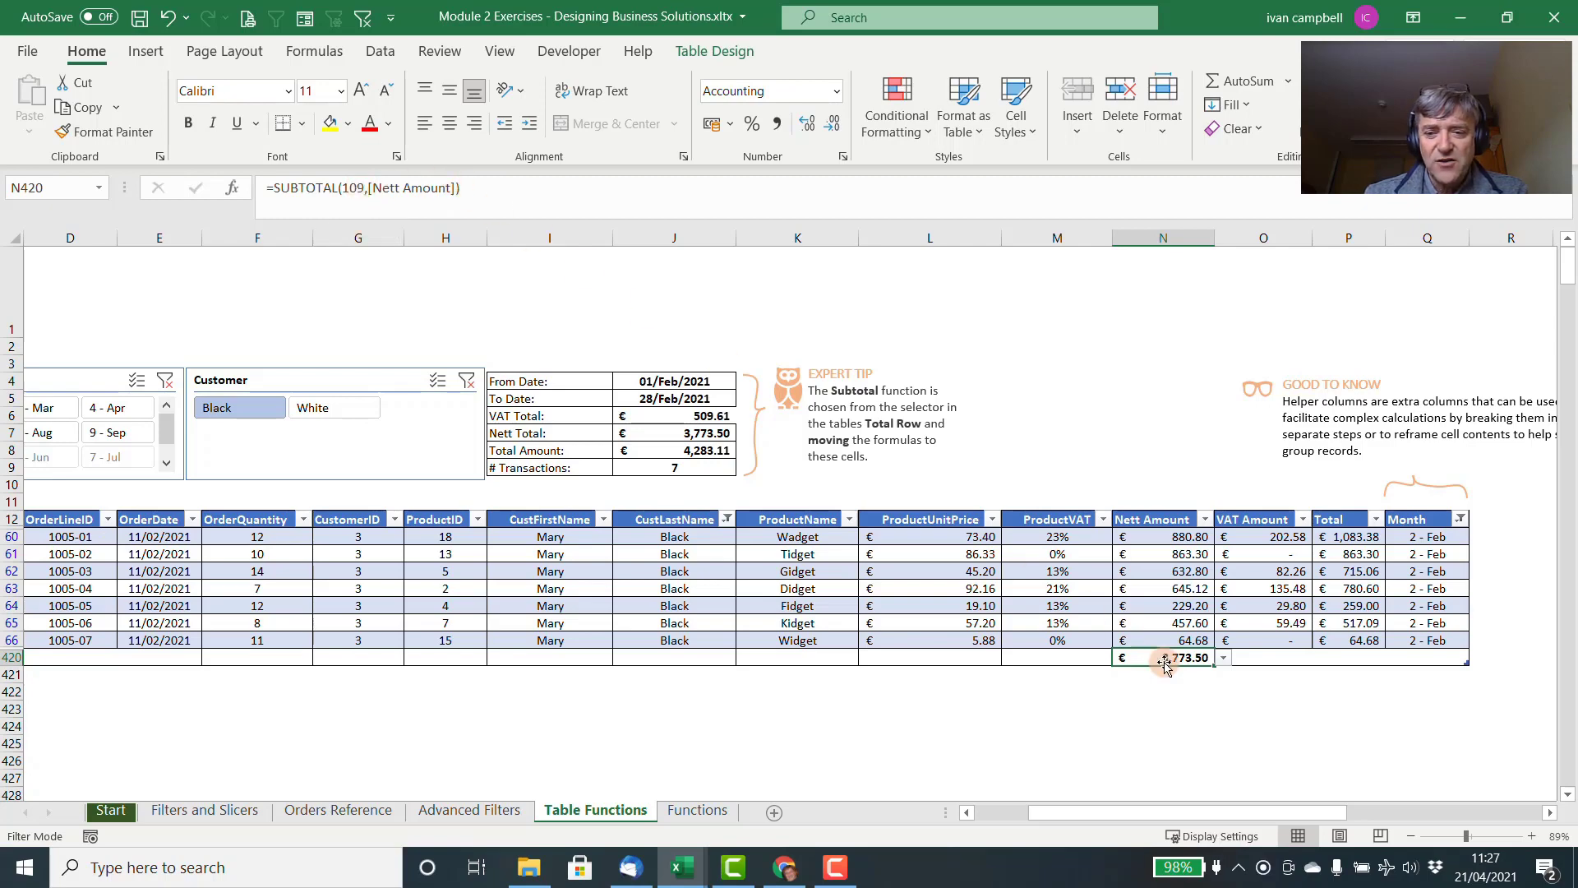
# Check the Total Amount and # Transactions formulas, and apply the Count function to the OrderLineID column in the total row.
pyautogui.click(701, 450)
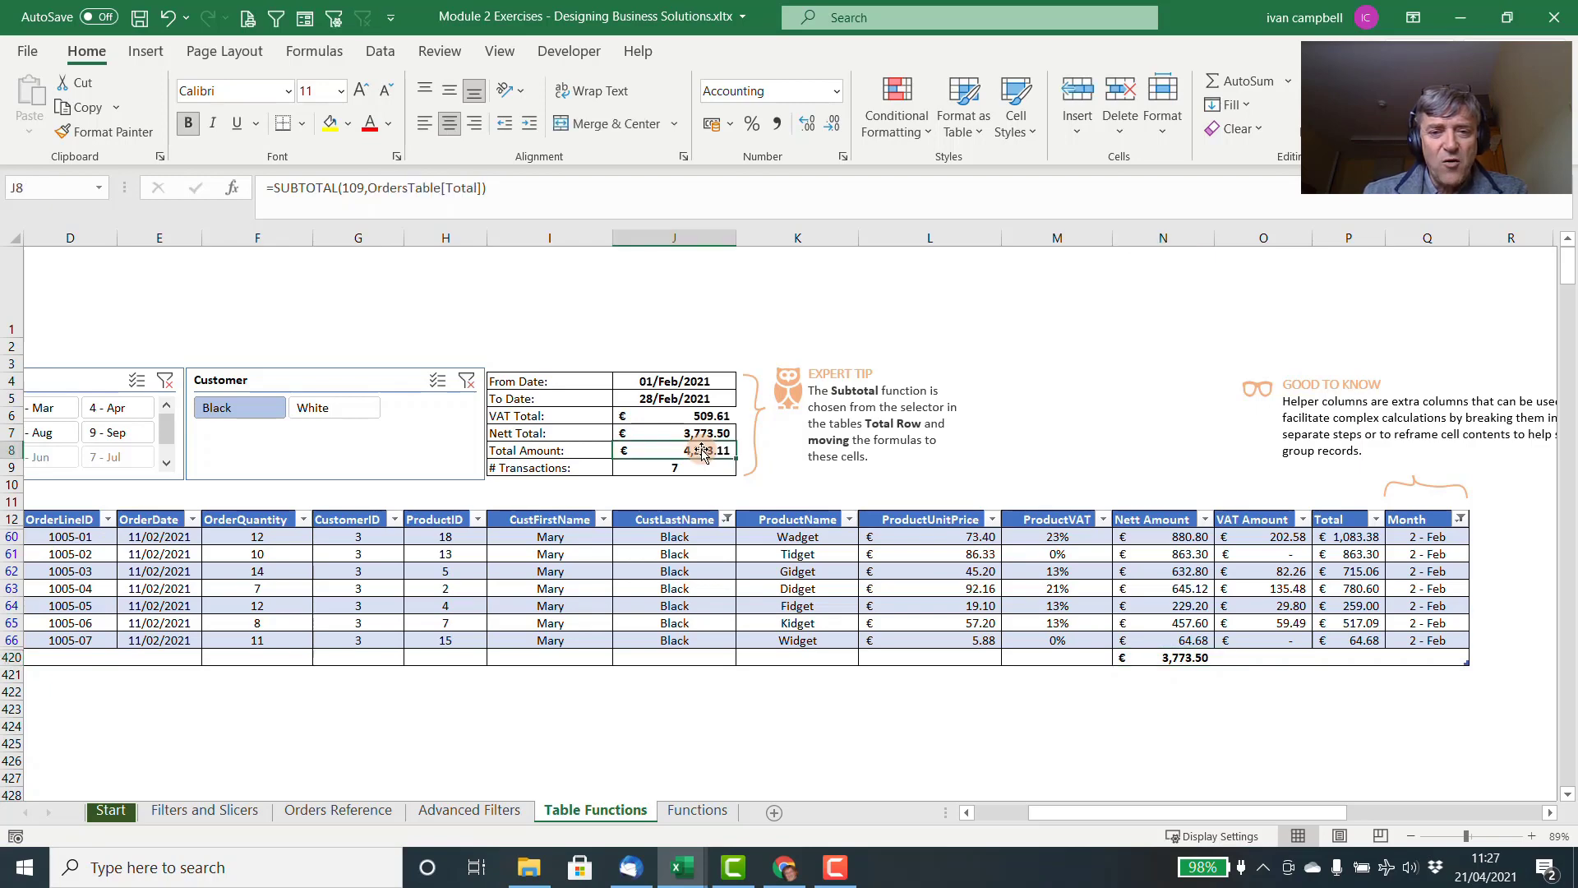
pyautogui.click(695, 467)
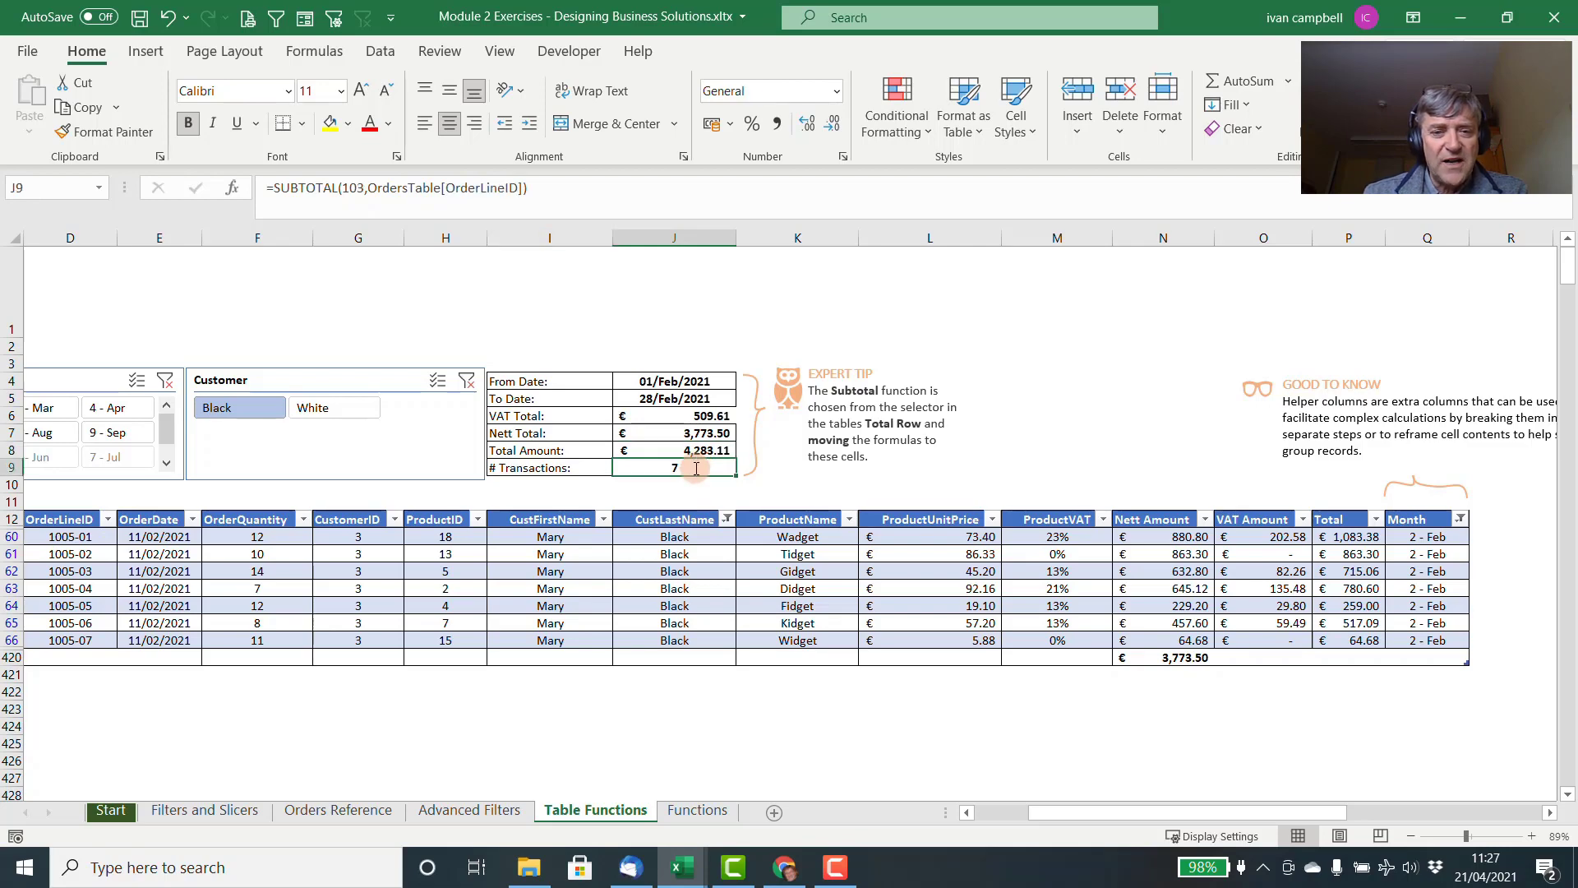
pyautogui.moveTo(1060, 811); pyautogui.dragTo(989, 817)
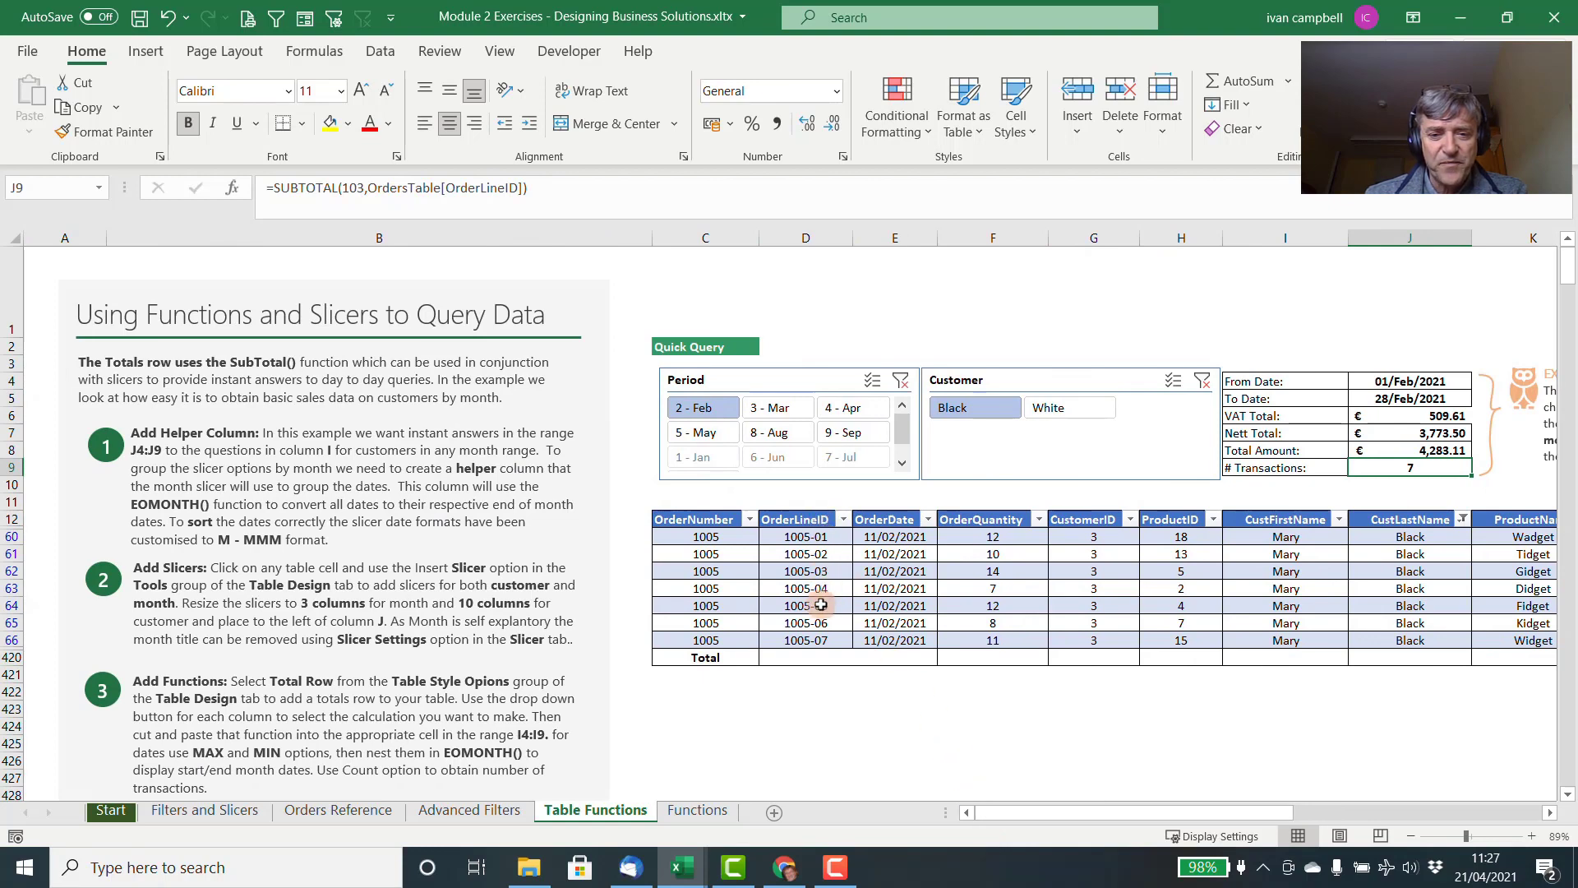
pyautogui.click(819, 656)
pyautogui.click(862, 660)
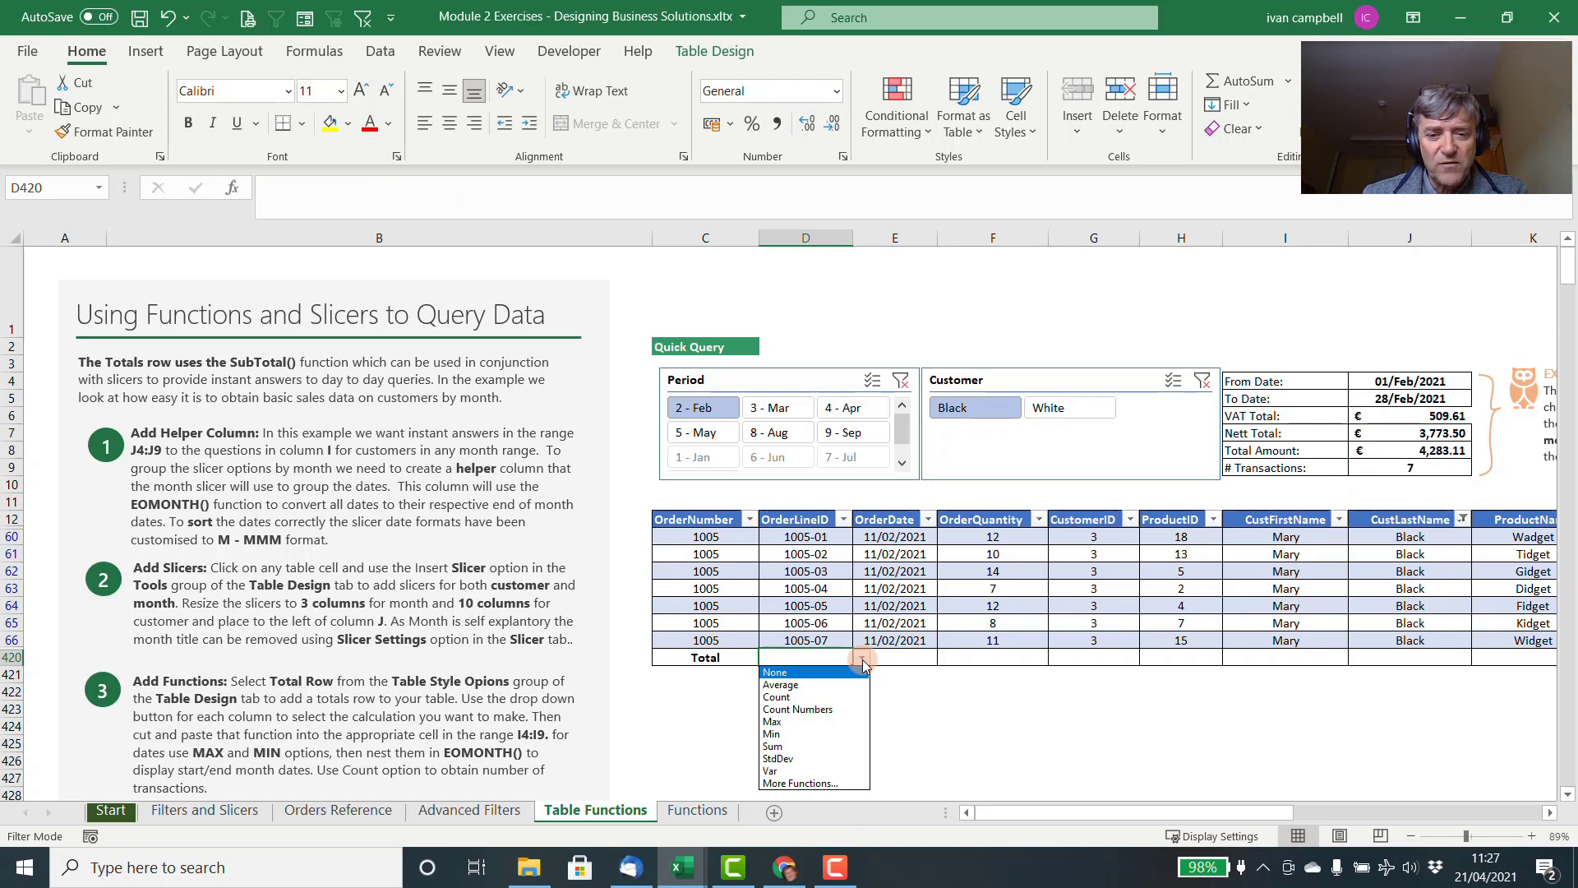
pyautogui.click(815, 699)
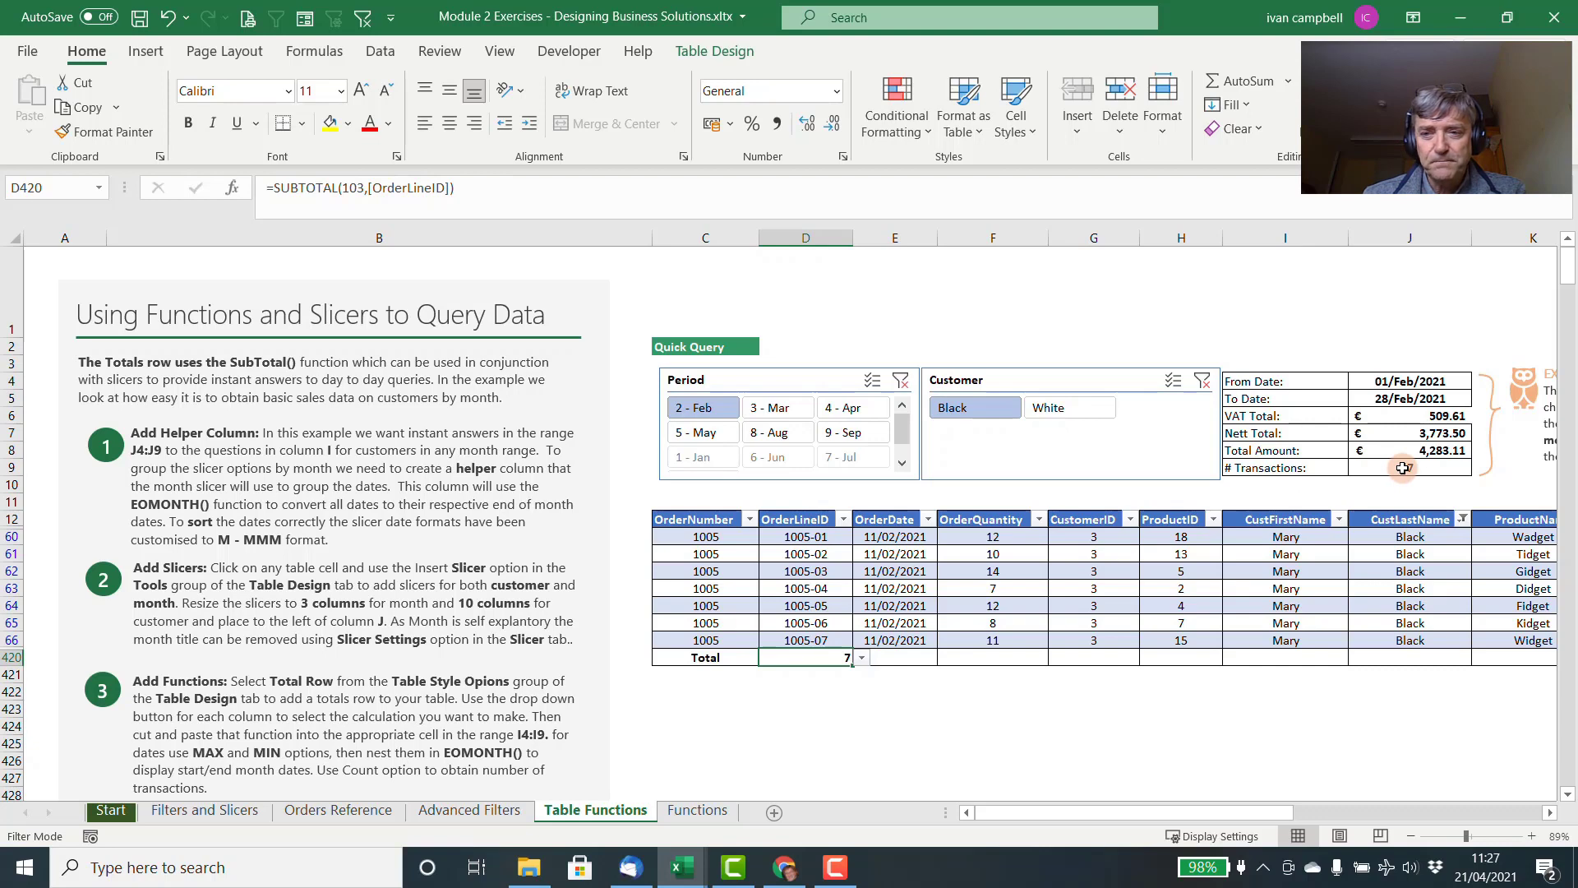
# Examine the From Date formula in J4 and the arguments of the SUBTOTAL function nested in its EOMONTH.
pyautogui.click(1411, 383)
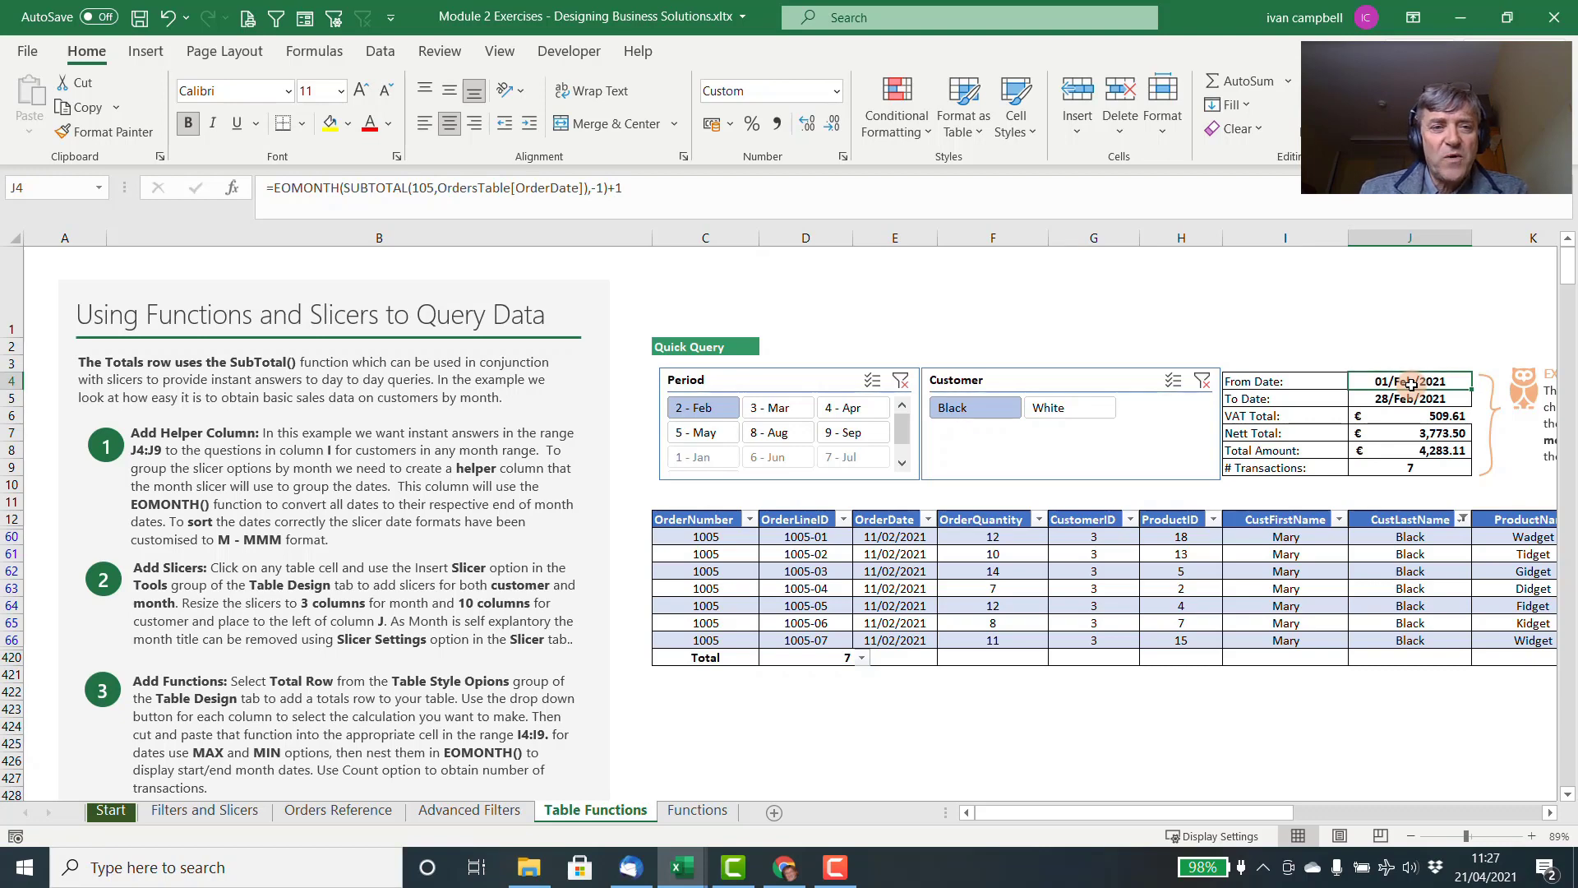
pyautogui.click(380, 187)
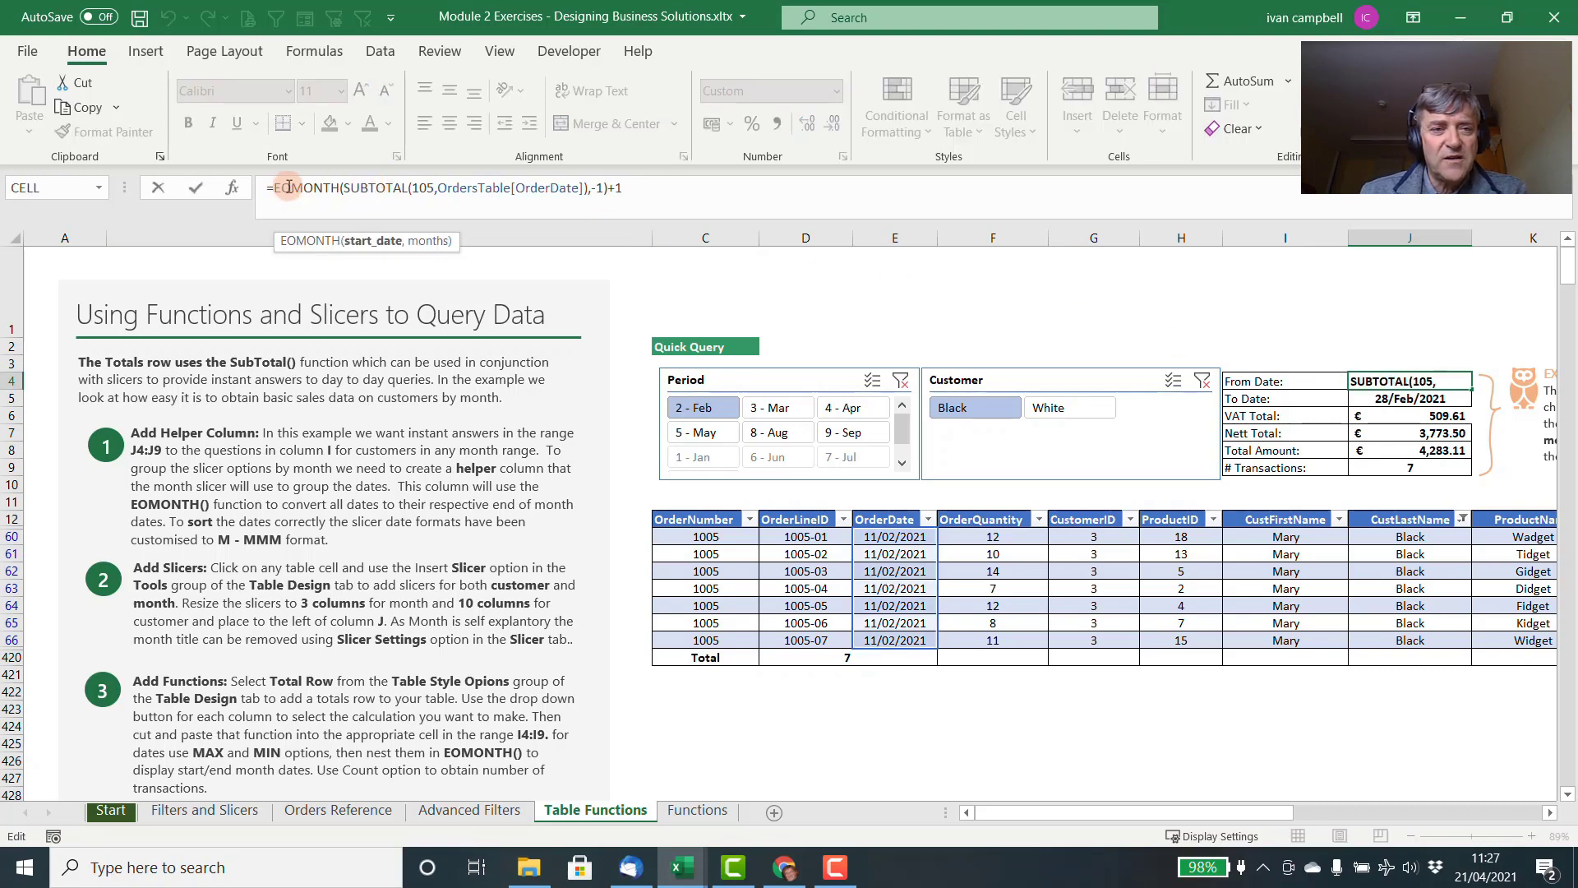
pyautogui.click(231, 187)
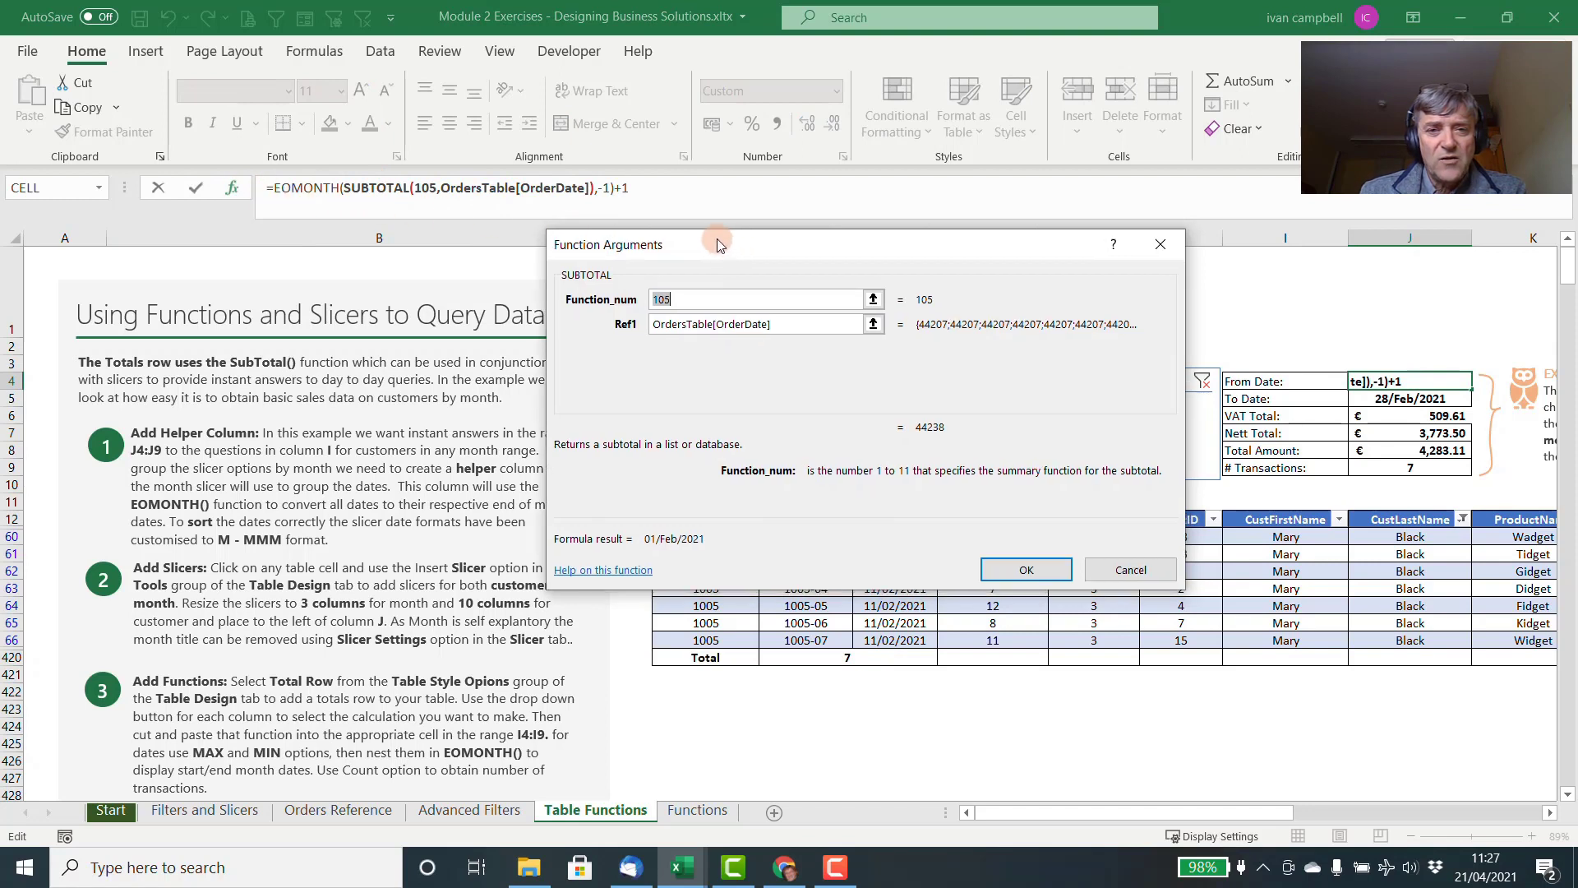
pyautogui.moveTo(718, 244); pyautogui.dragTo(486, 176)
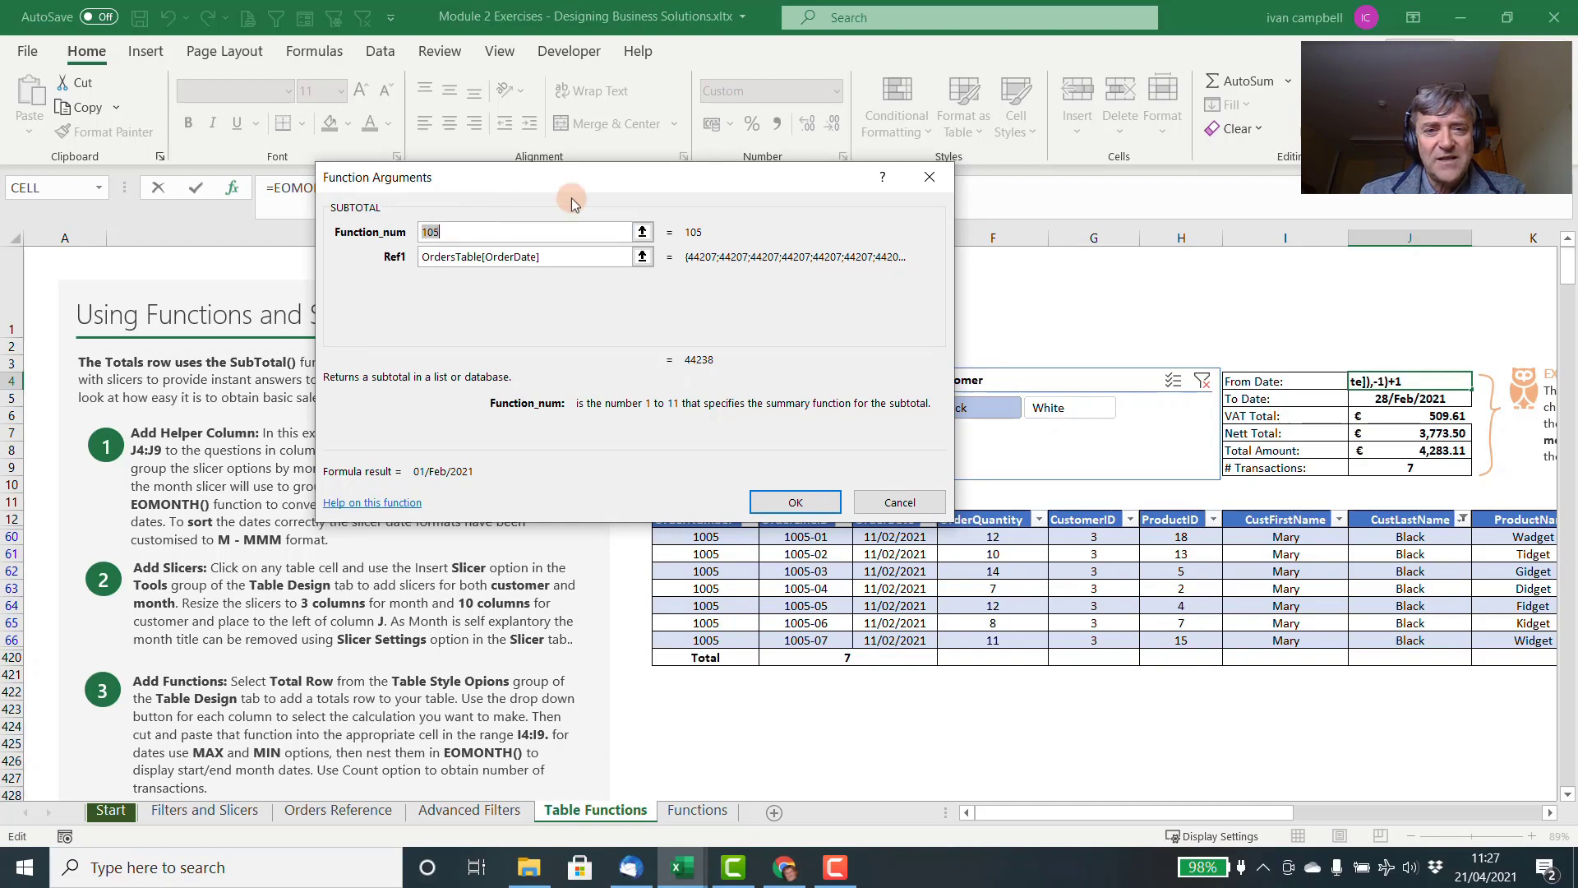
pyautogui.moveTo(619, 185); pyautogui.dragTo(625, 141)
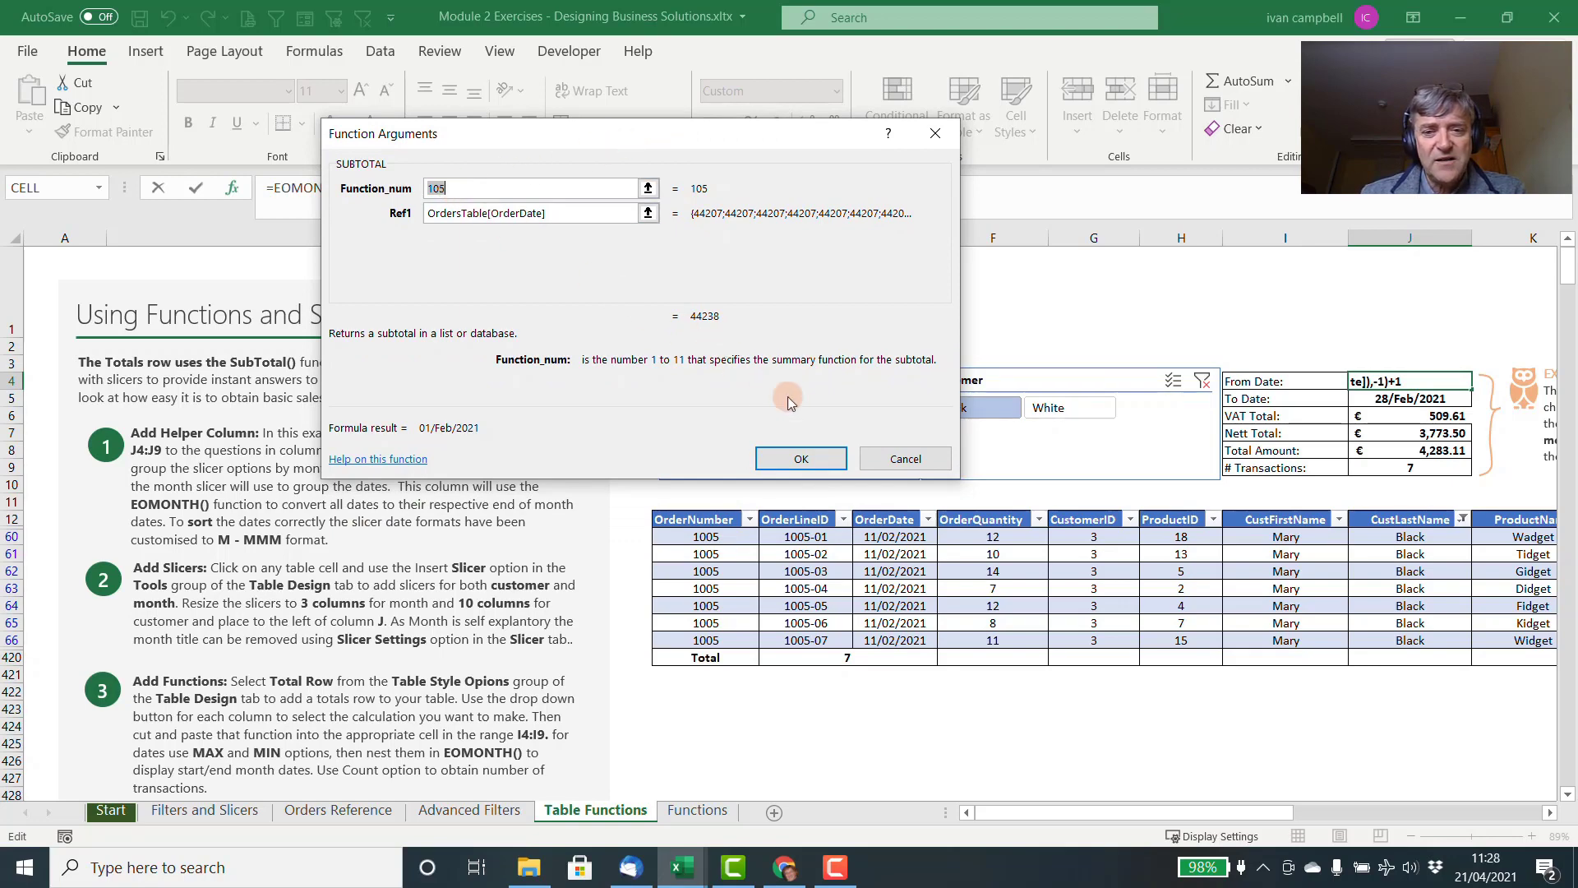
pyautogui.click(883, 459)
# Apply the Min function to the OrderDate column in the total row and extend the period filter to 2 - Feb through 4 - Apr.
pyautogui.click(898, 657)
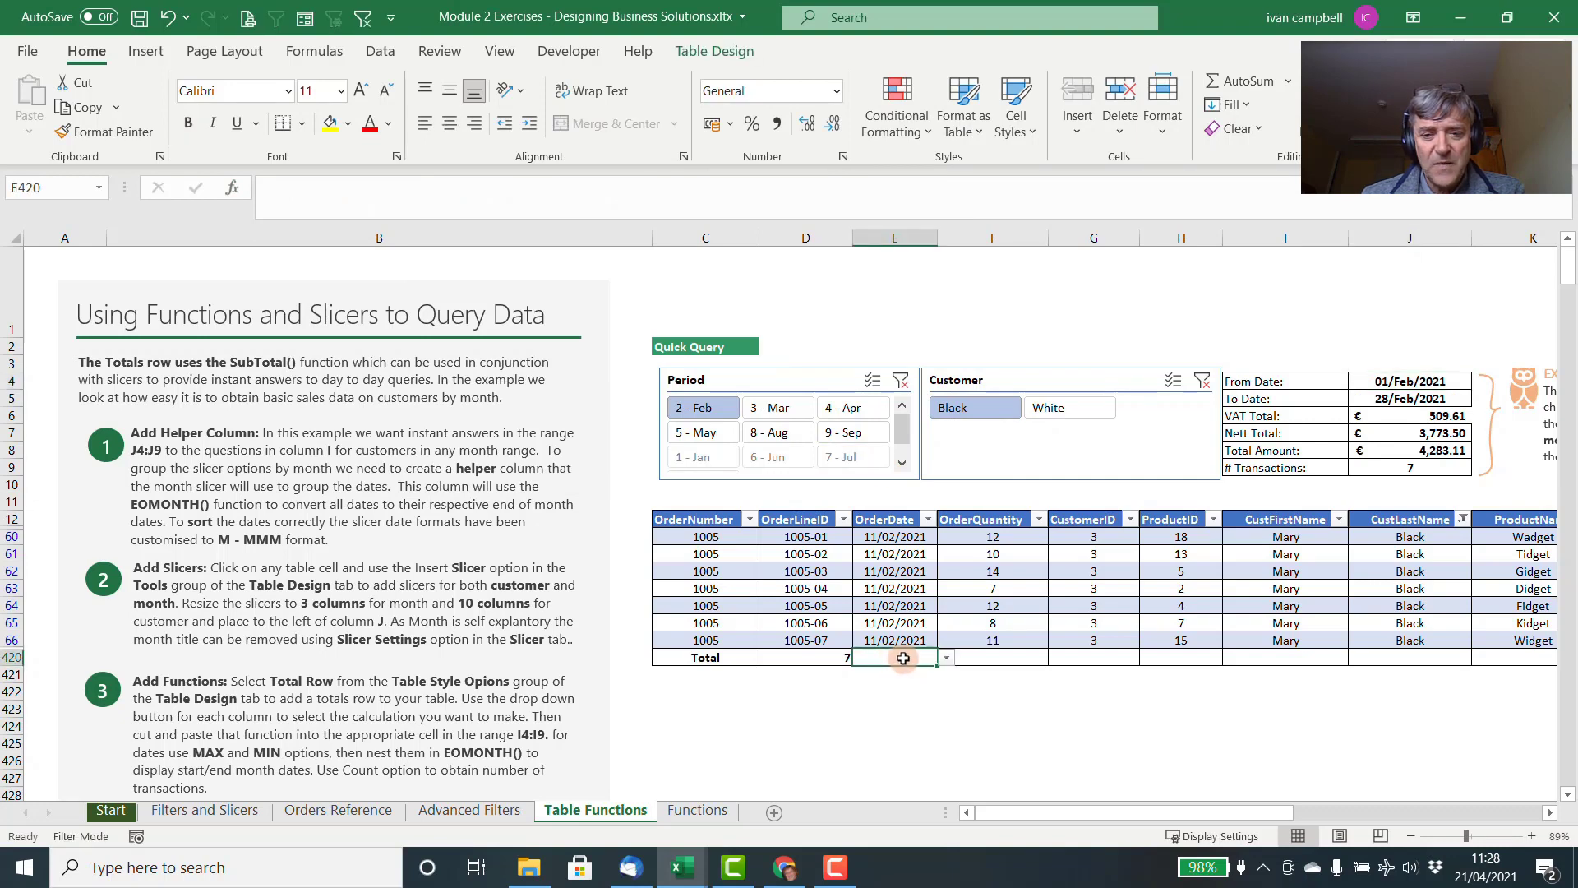
pyautogui.click(946, 659)
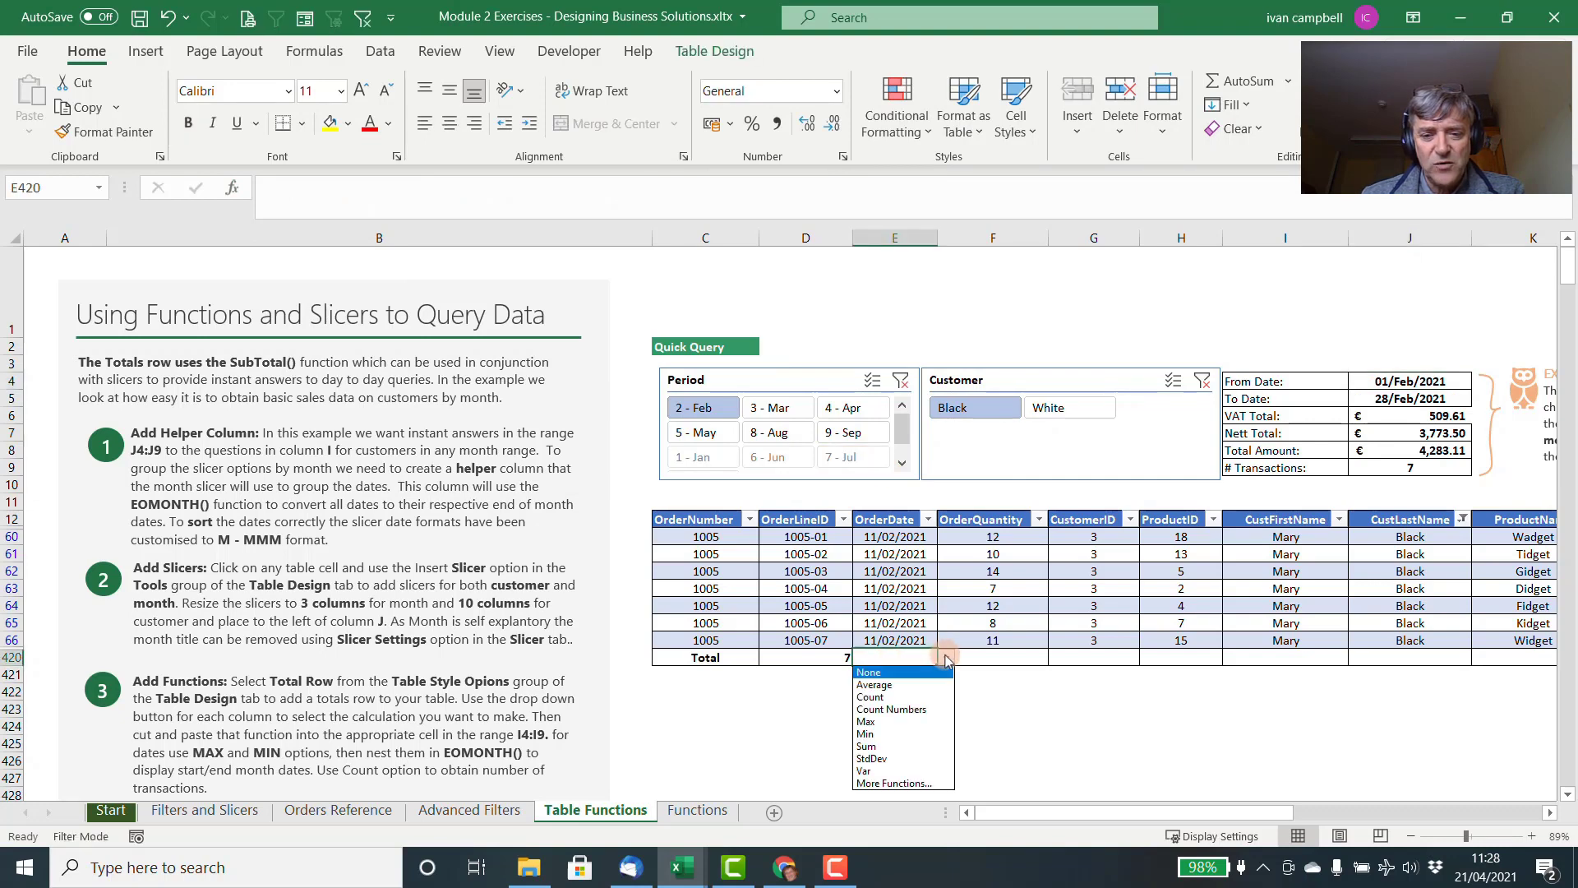
pyautogui.click(866, 733)
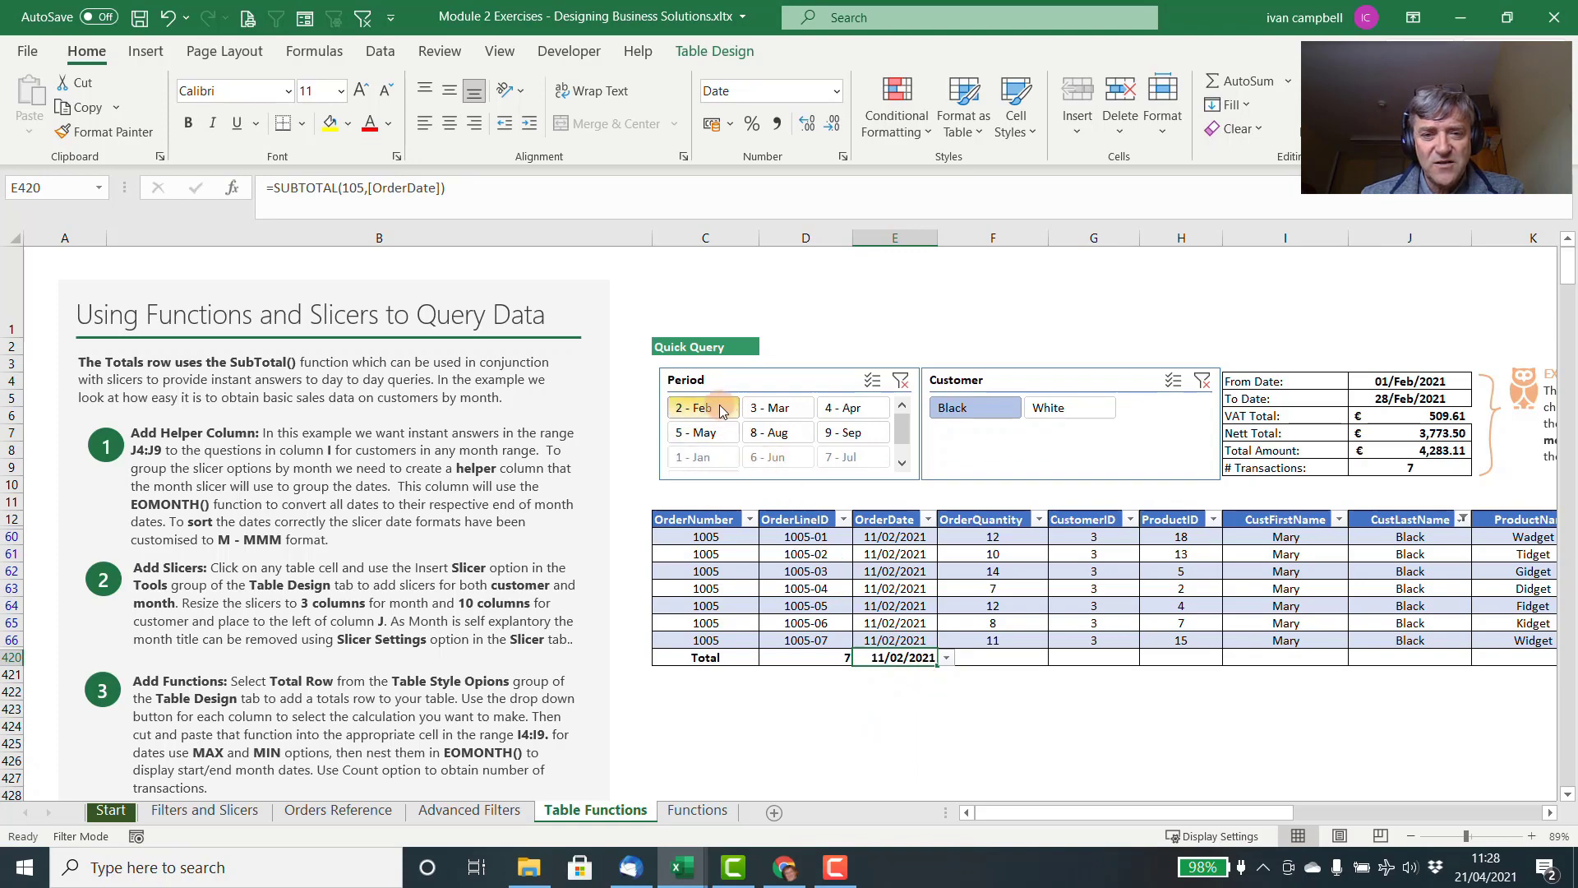
pyautogui.moveTo(704, 407); pyautogui.dragTo(844, 410)
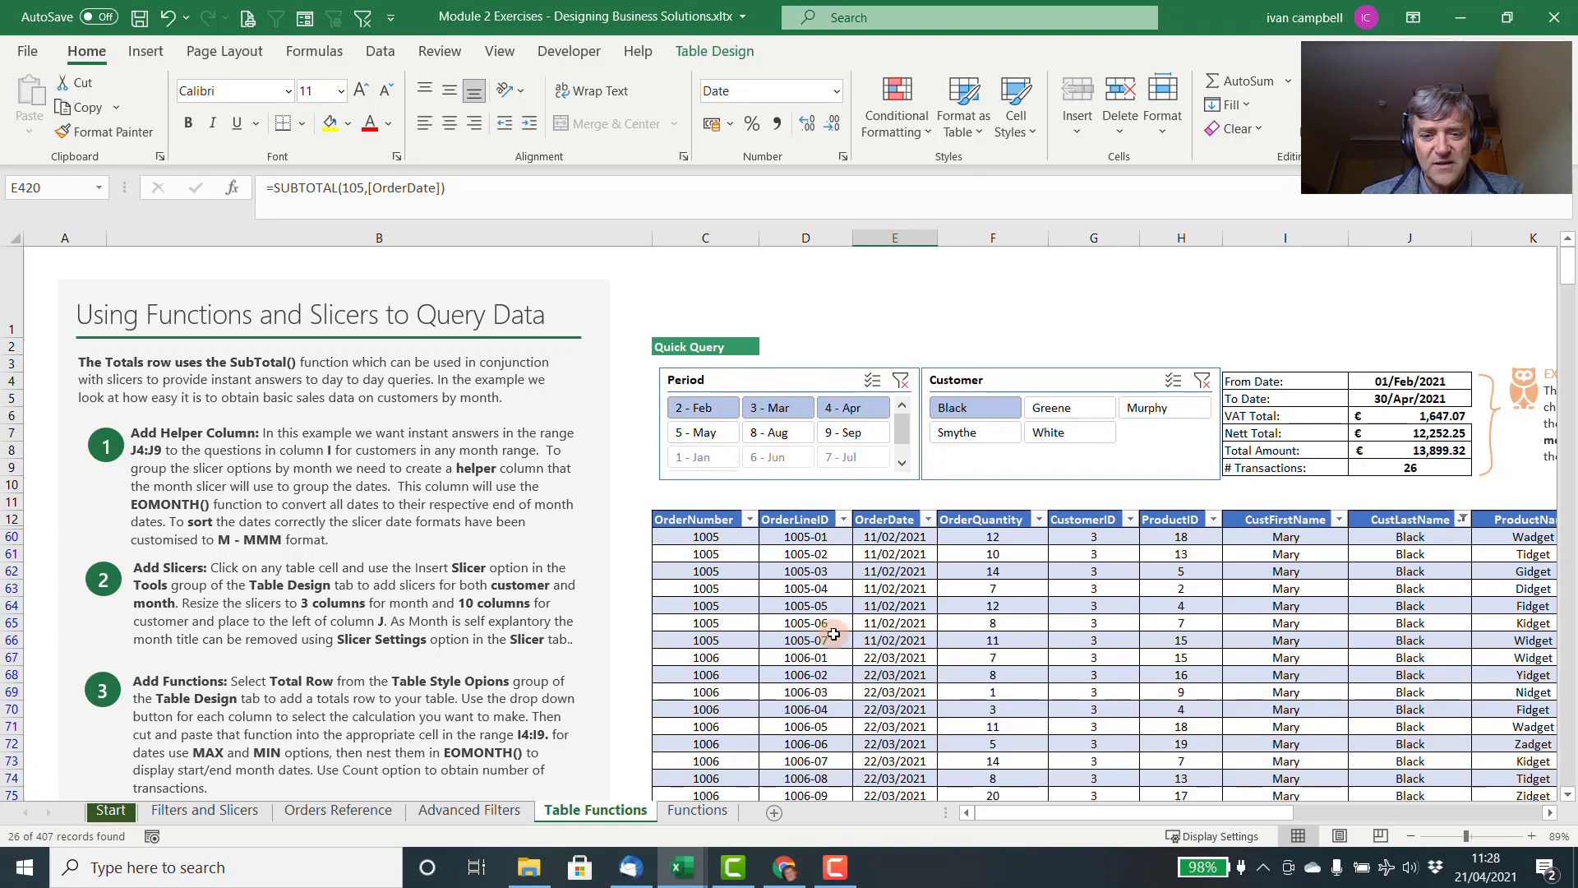
# Switch the OrderDate column's total-row function to Max.
pyautogui.scroll(-5, 834, 624)
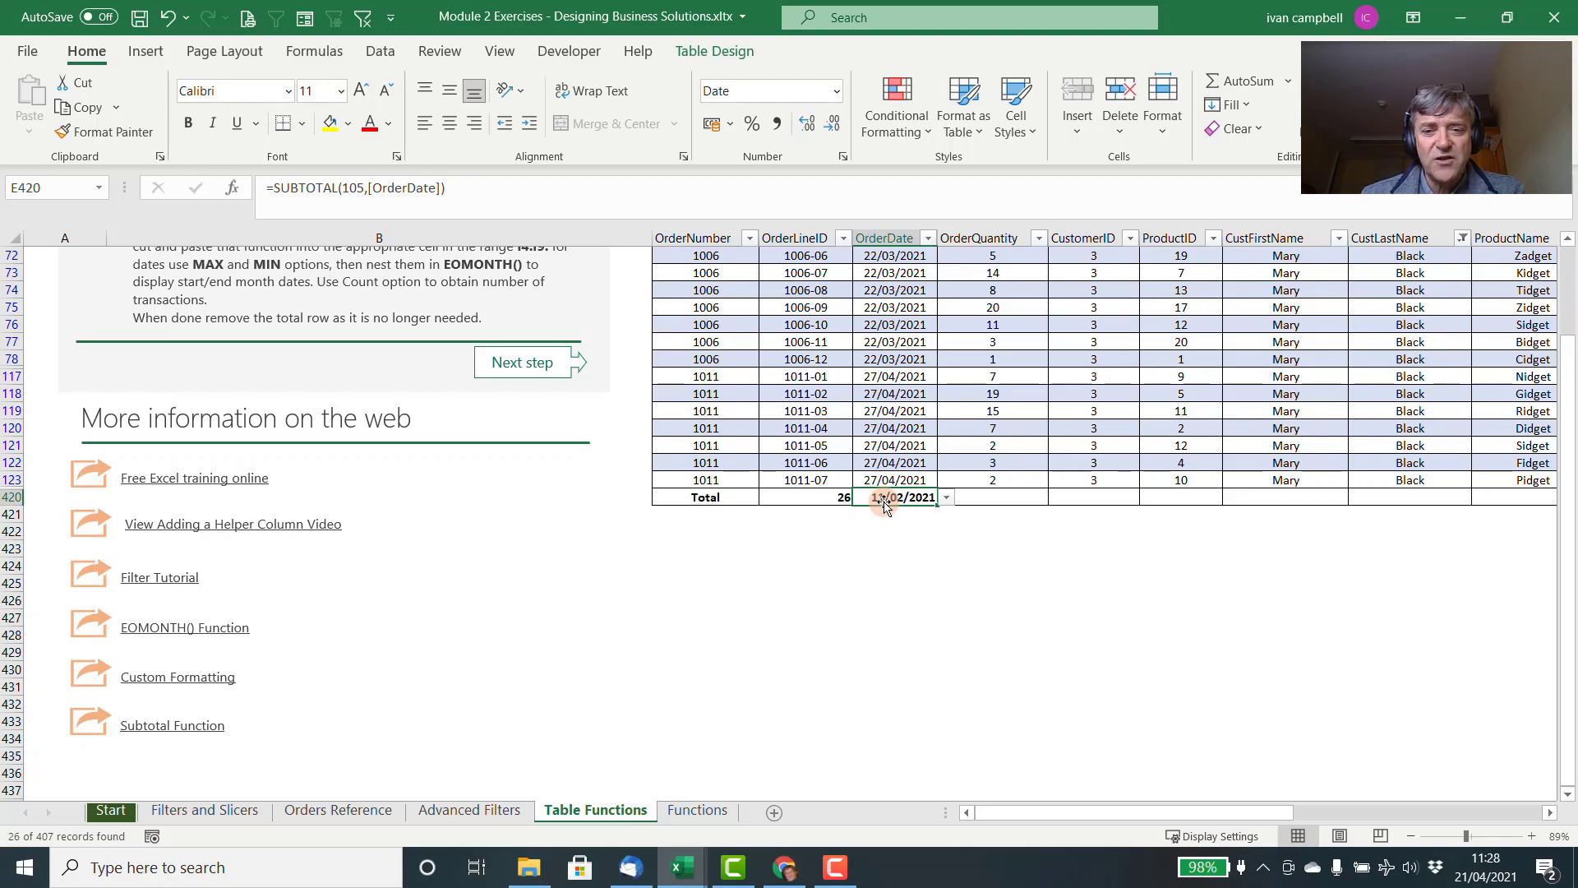
pyautogui.scroll(8, 884, 500)
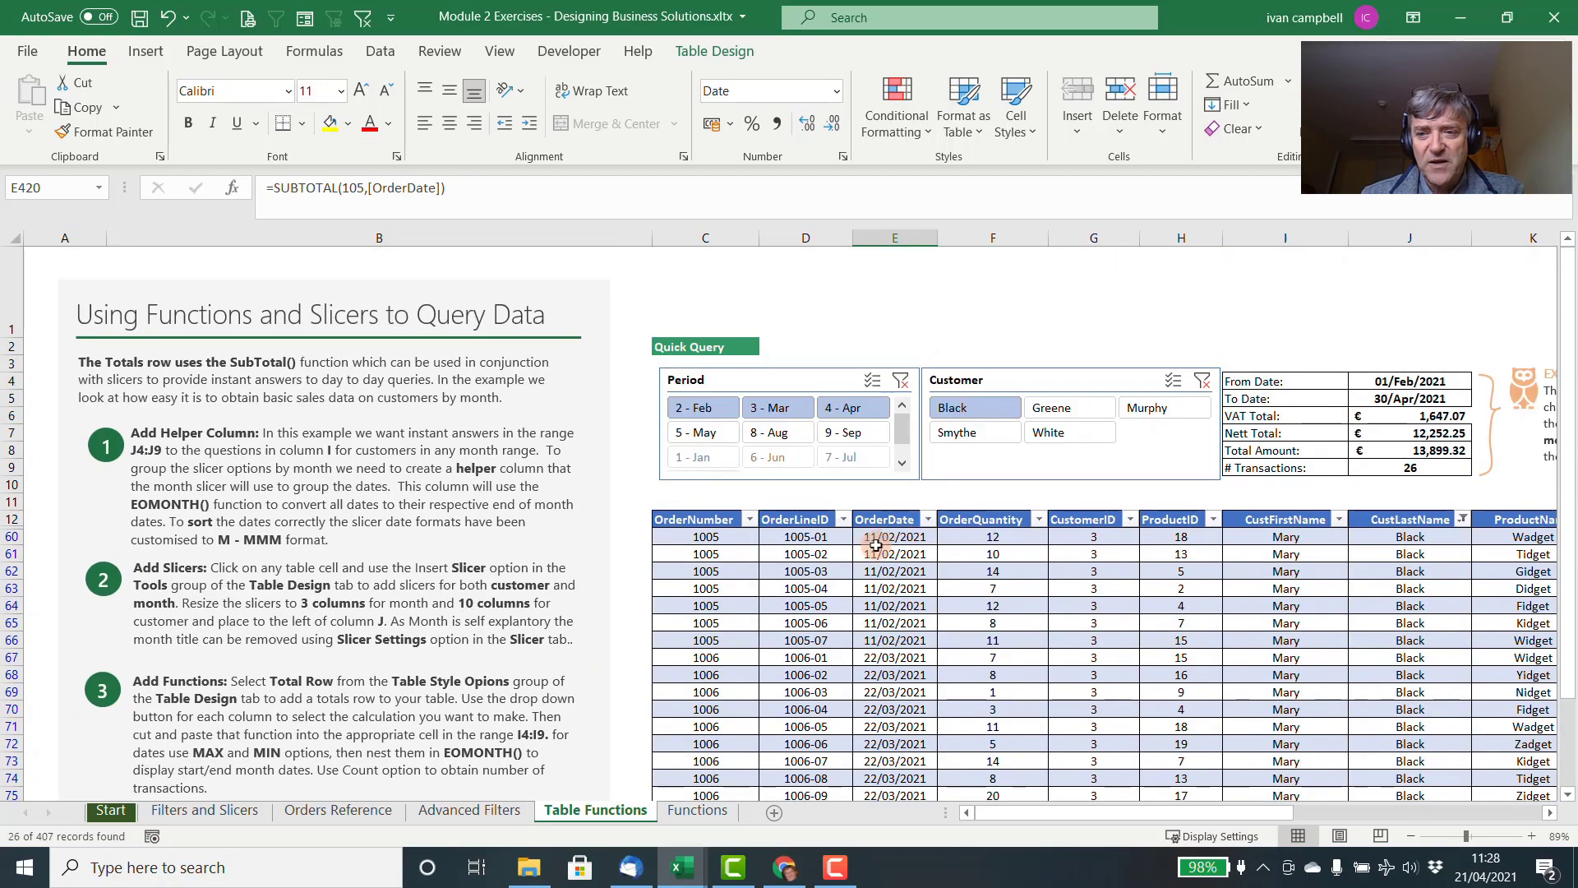
pyautogui.scroll(-7, 855, 556)
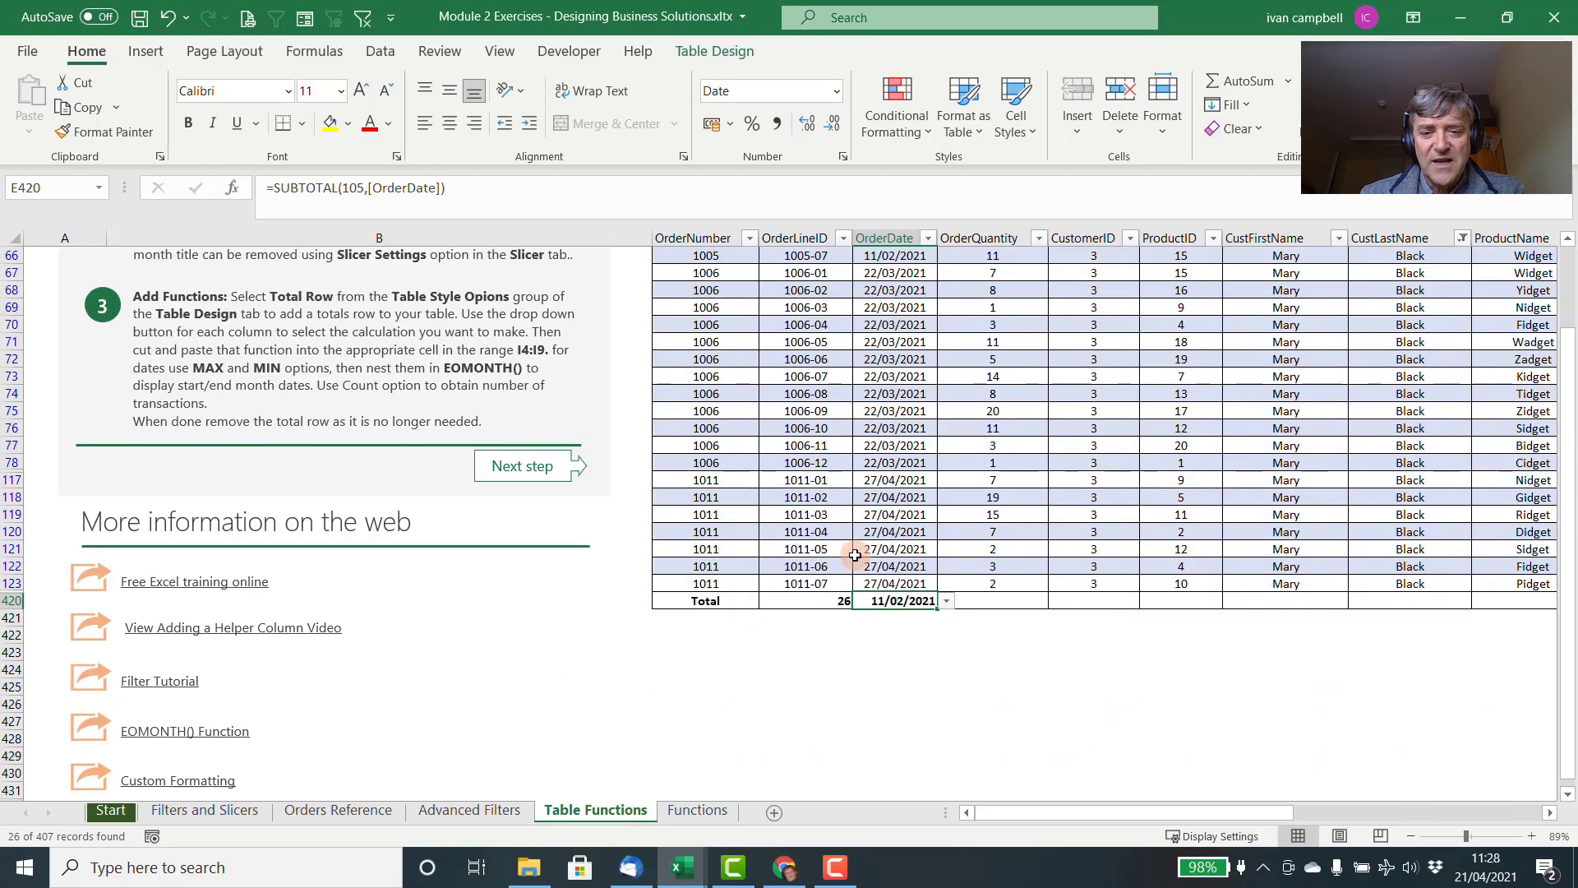
pyautogui.click(948, 550)
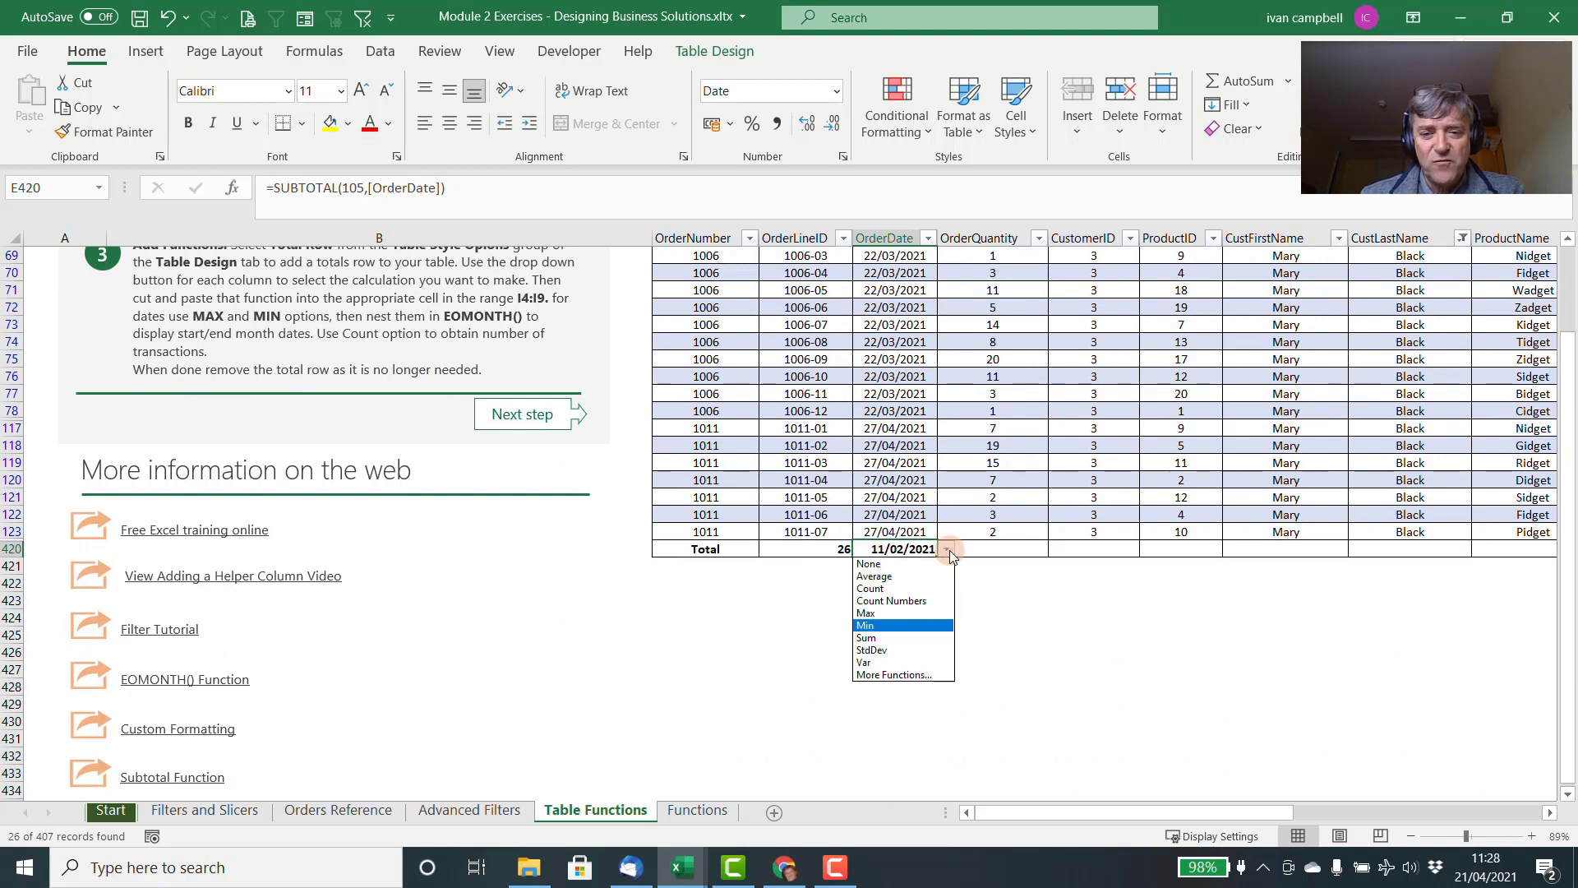
pyautogui.click(905, 615)
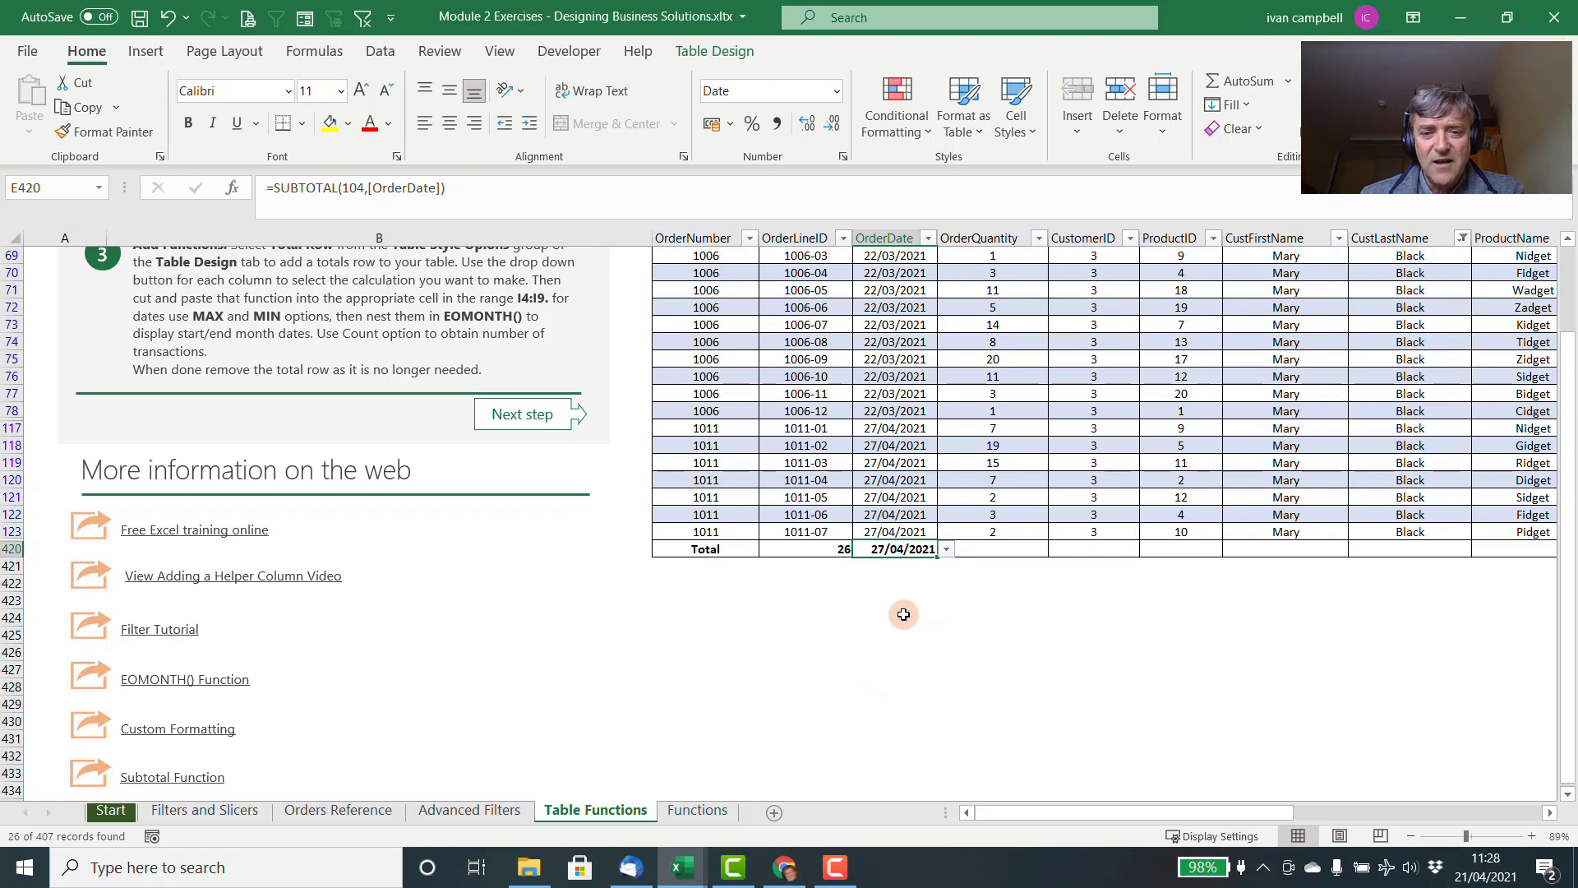
# Compare the From Date formula in J4 with the To Date formula in J5.
pyautogui.scroll(7, 1079, 527)
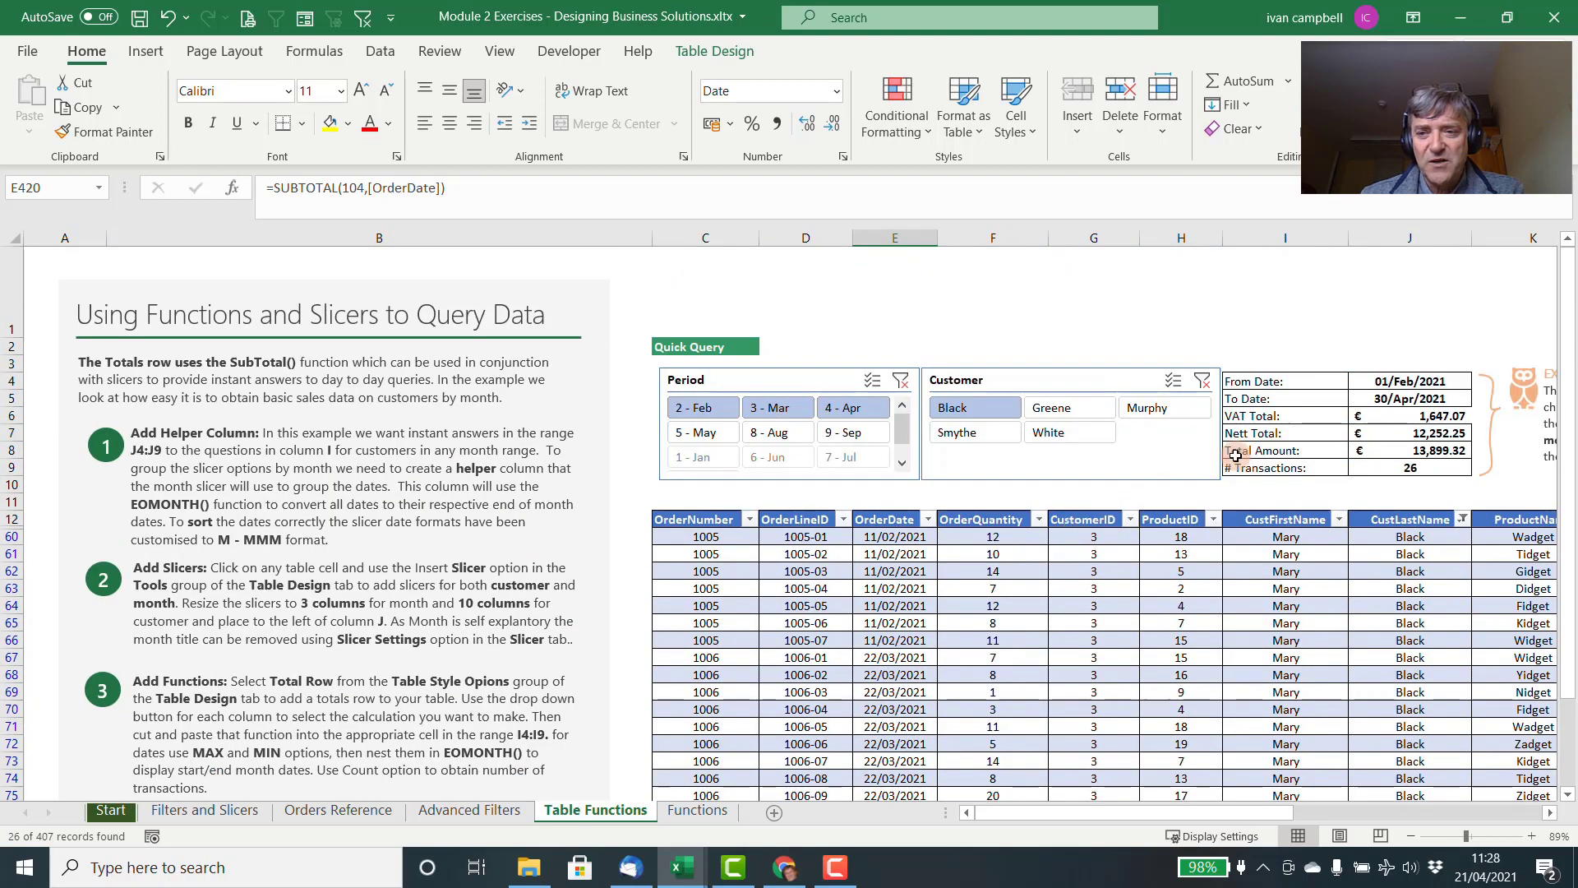
pyautogui.click(1391, 384)
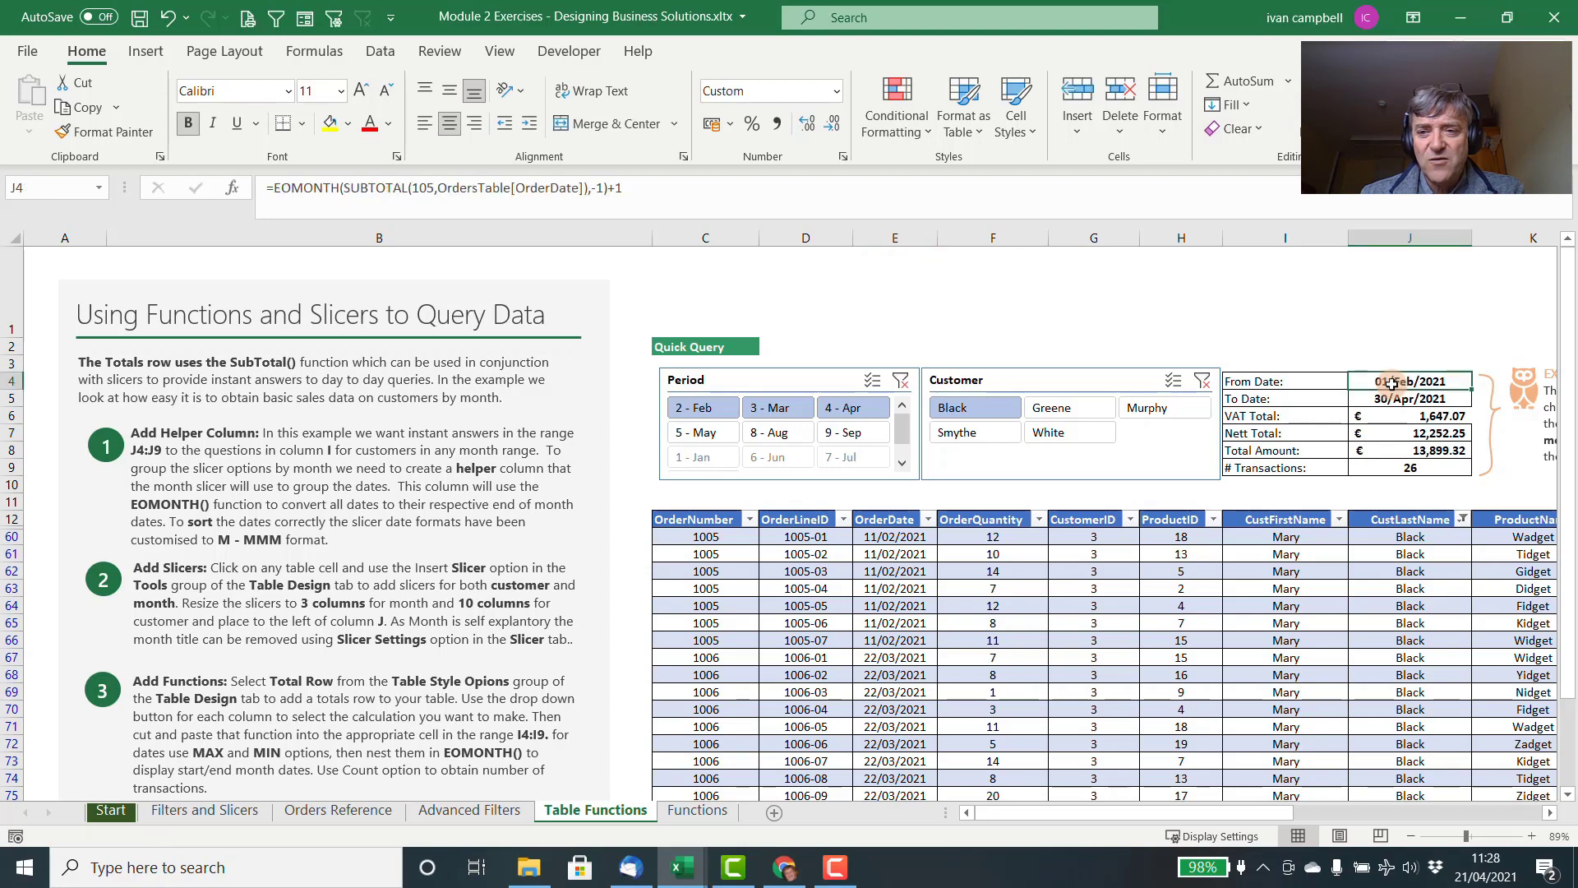
pyautogui.click(1396, 394)
pyautogui.click(1395, 382)
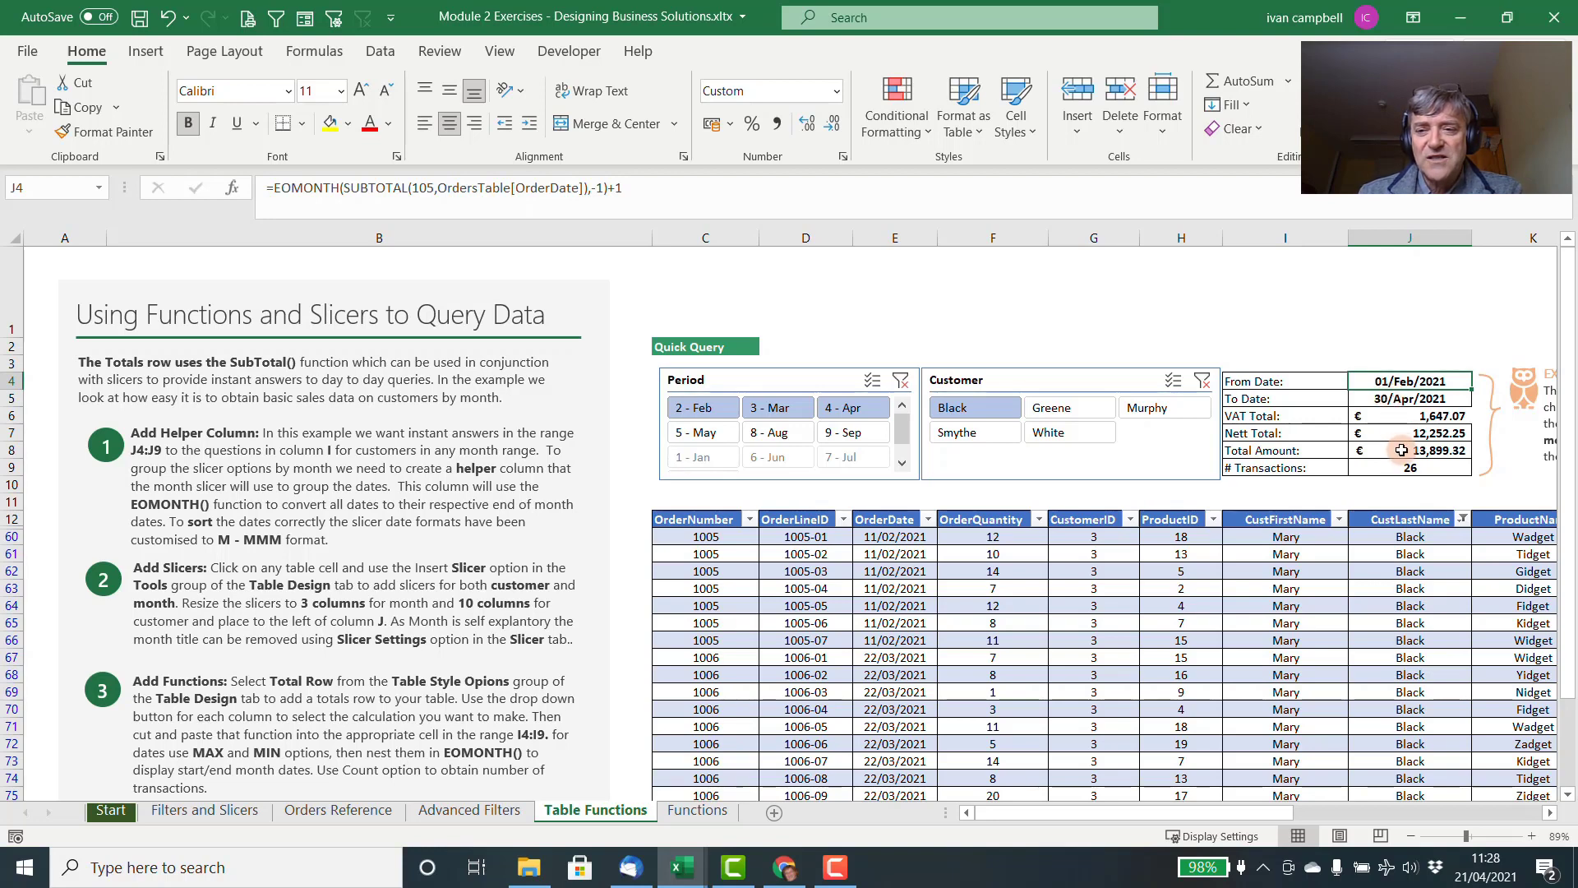
# Query the summary for two other customers in turn using the Customer slicer.
pyautogui.click(1163, 411)
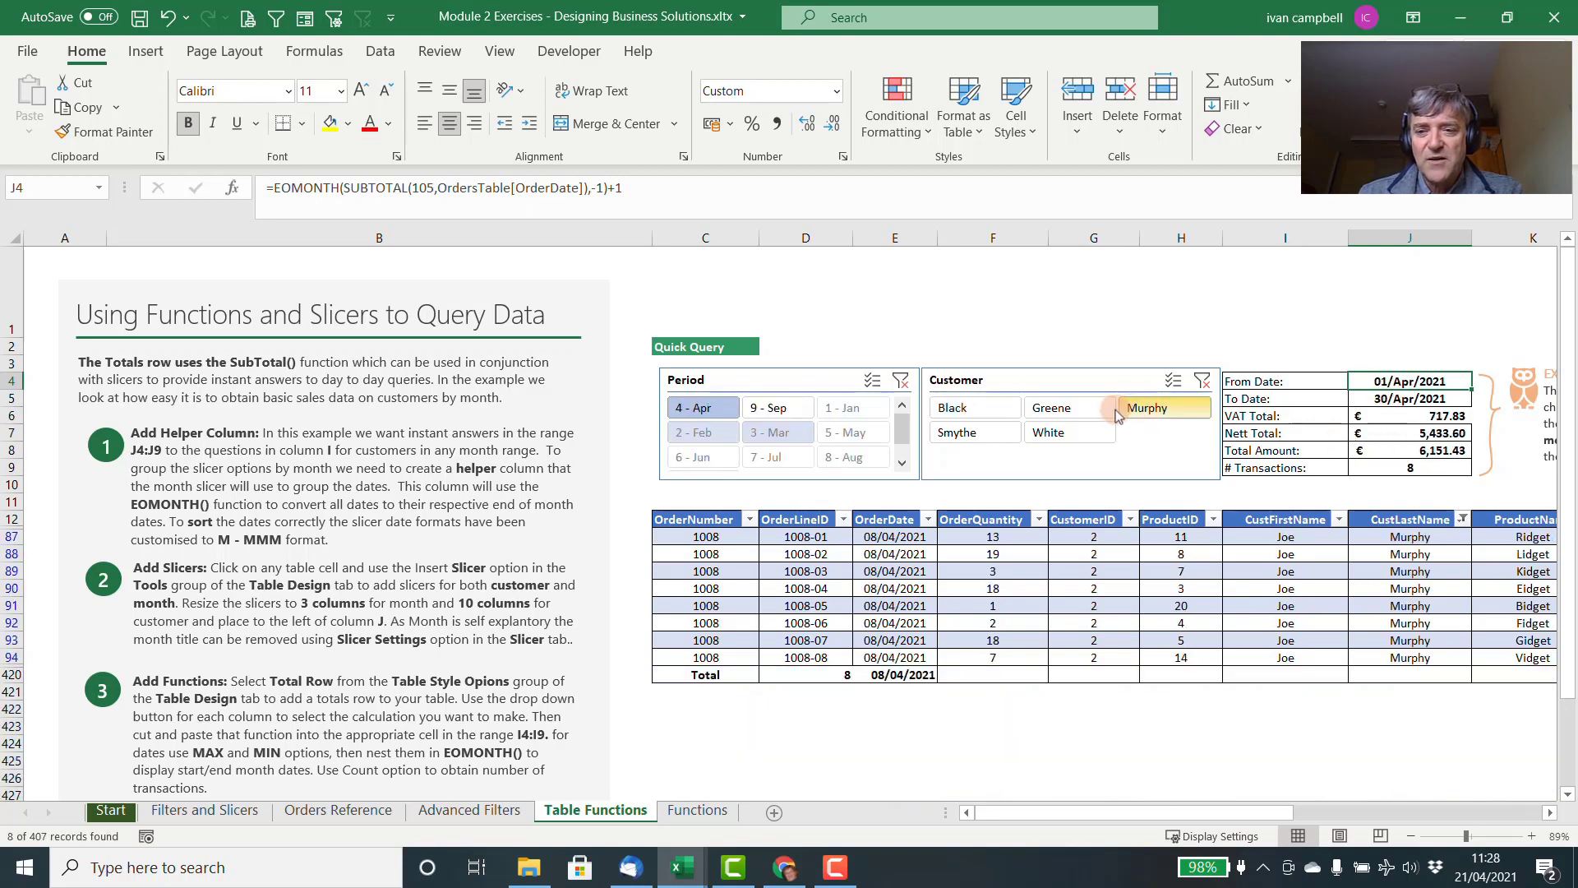
pyautogui.click(1088, 411)
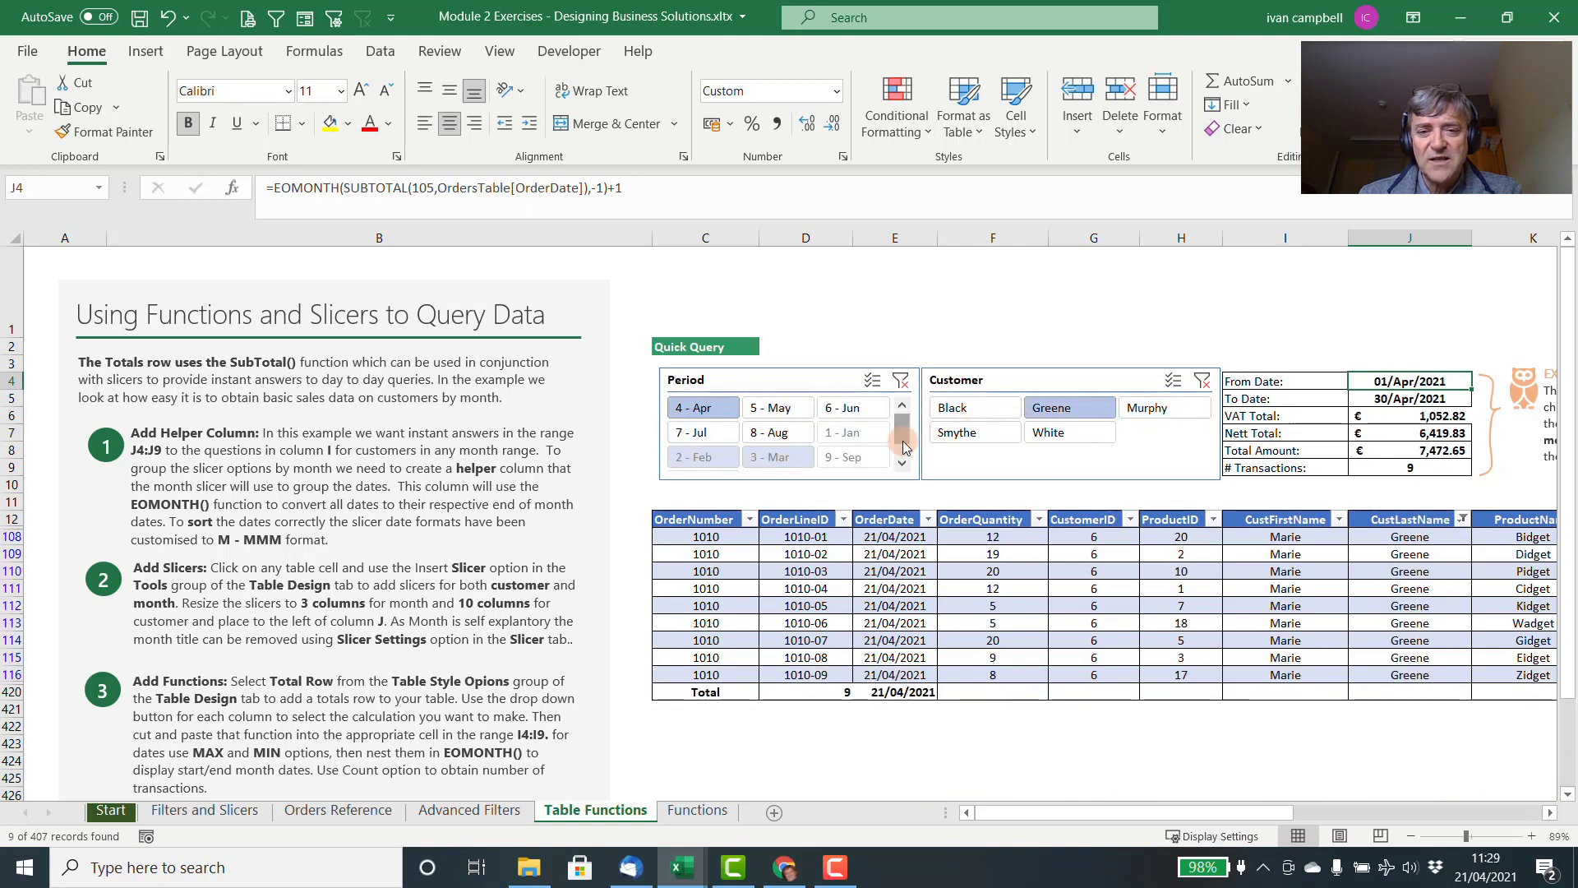
# Clear the Period and Customer slicer filters and filter the period to 1 - Jan through 3 - Mar.
pyautogui.click(900, 381)
pyautogui.click(1203, 381)
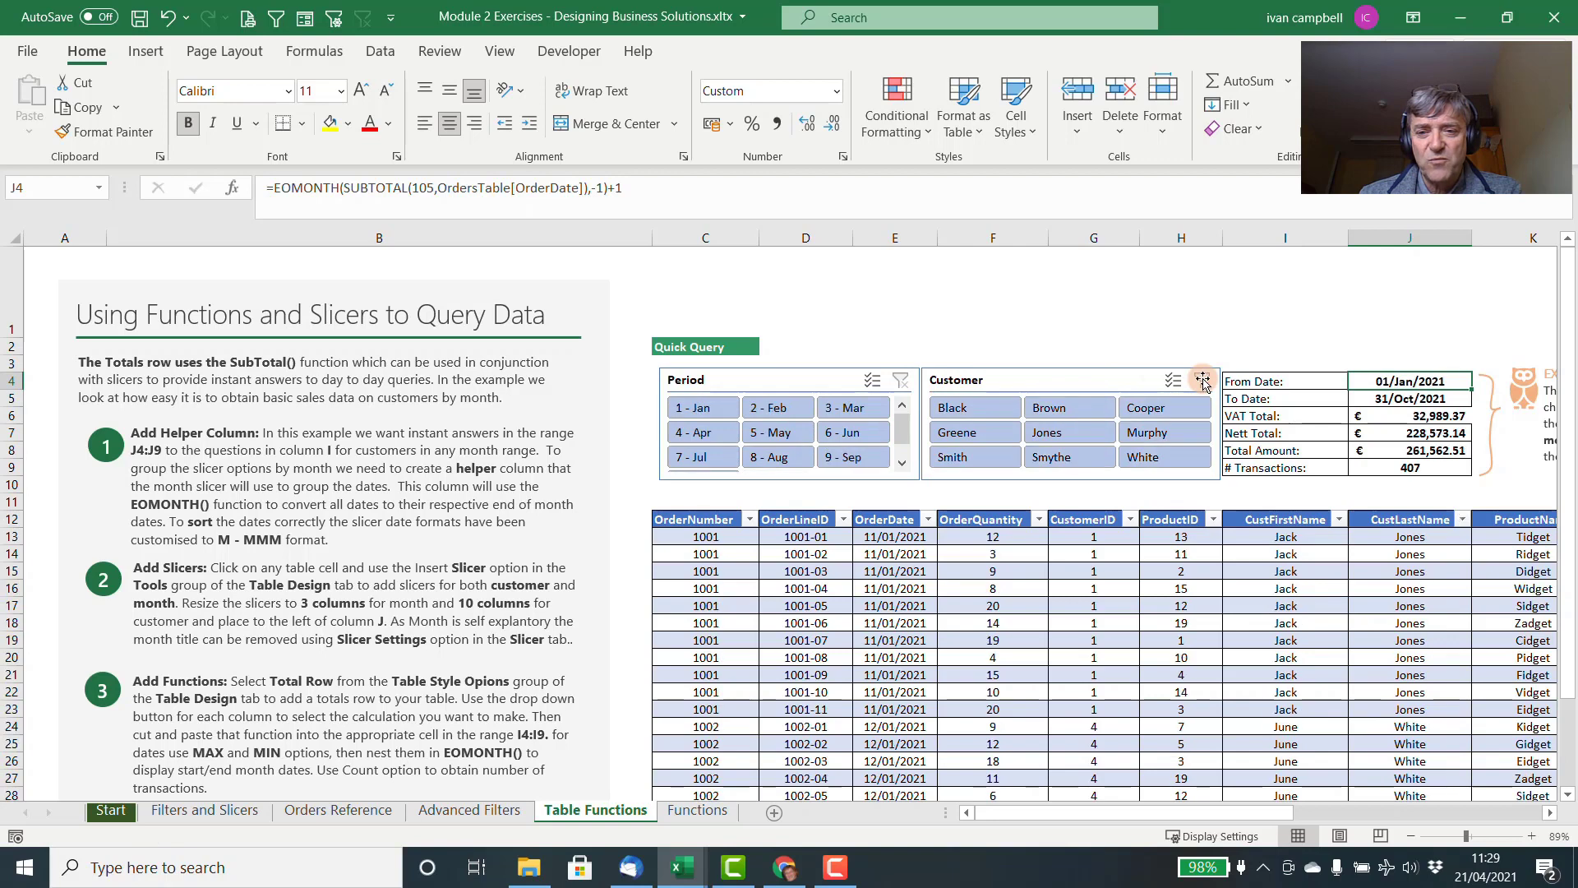
pyautogui.moveTo(697, 409); pyautogui.dragTo(826, 410)
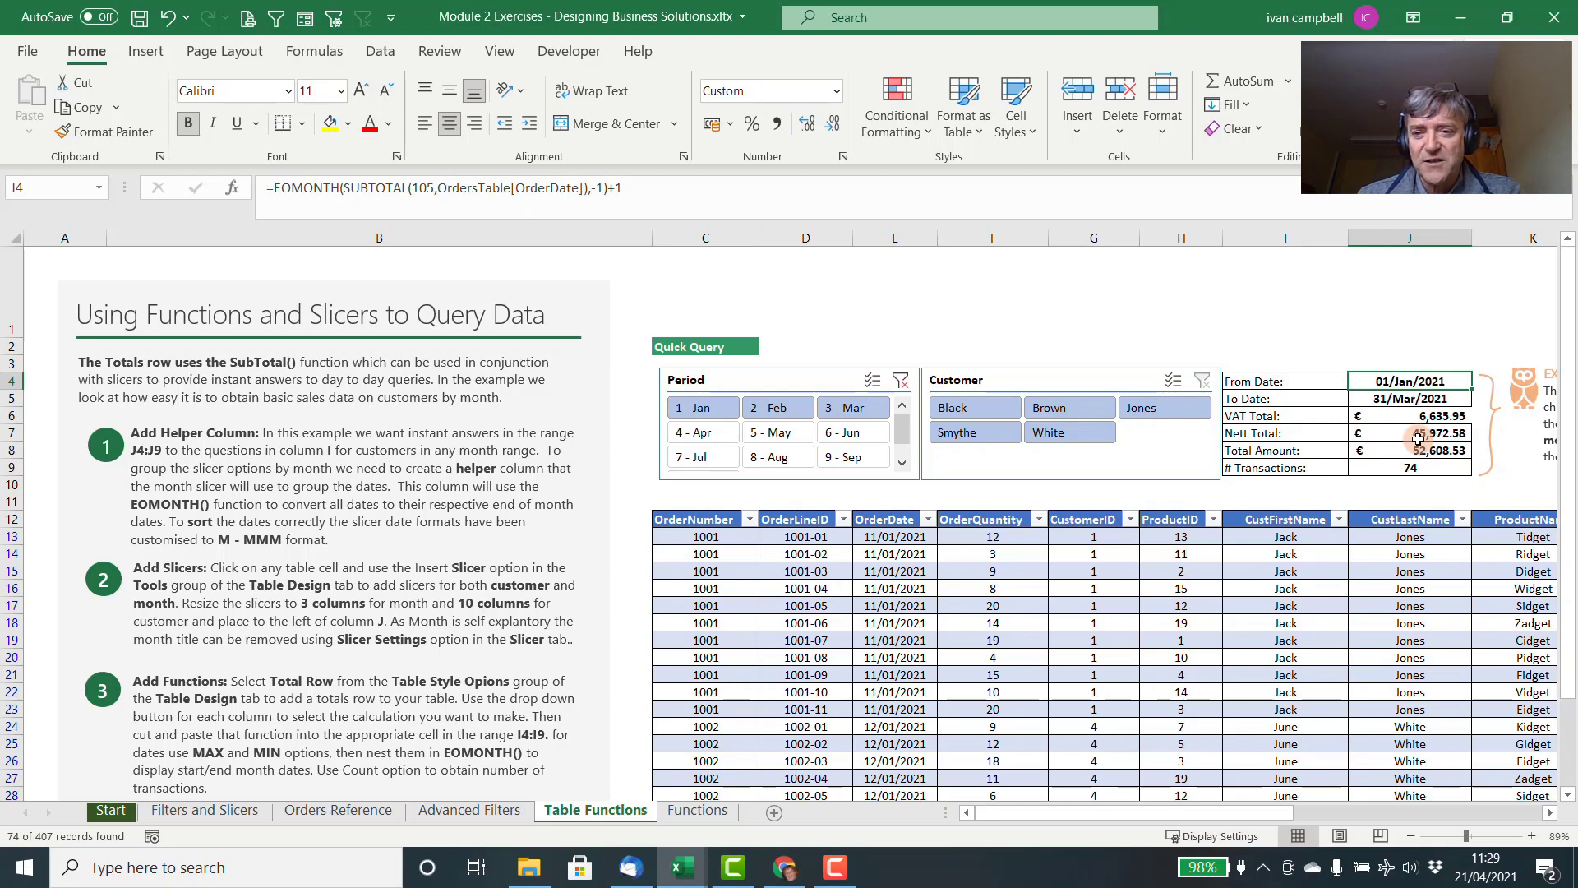
# Remove the total row from the orders table and return to the Quick Query summary.
pyautogui.scroll(-3, 1162, 416)
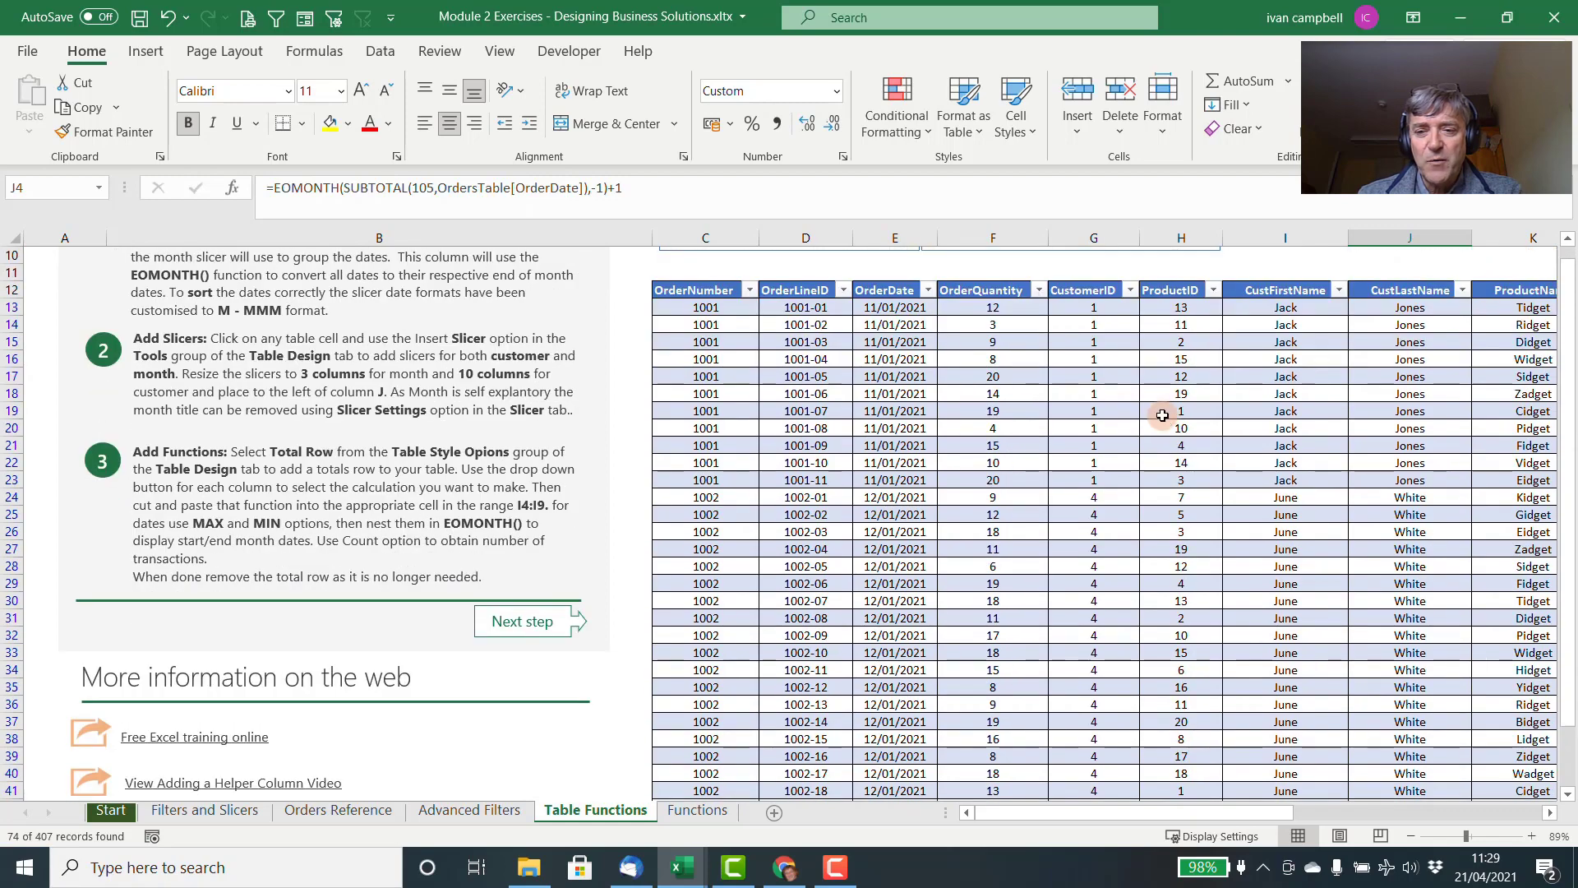
pyautogui.click(1148, 514)
pyautogui.scroll(-20, 1229, 509)
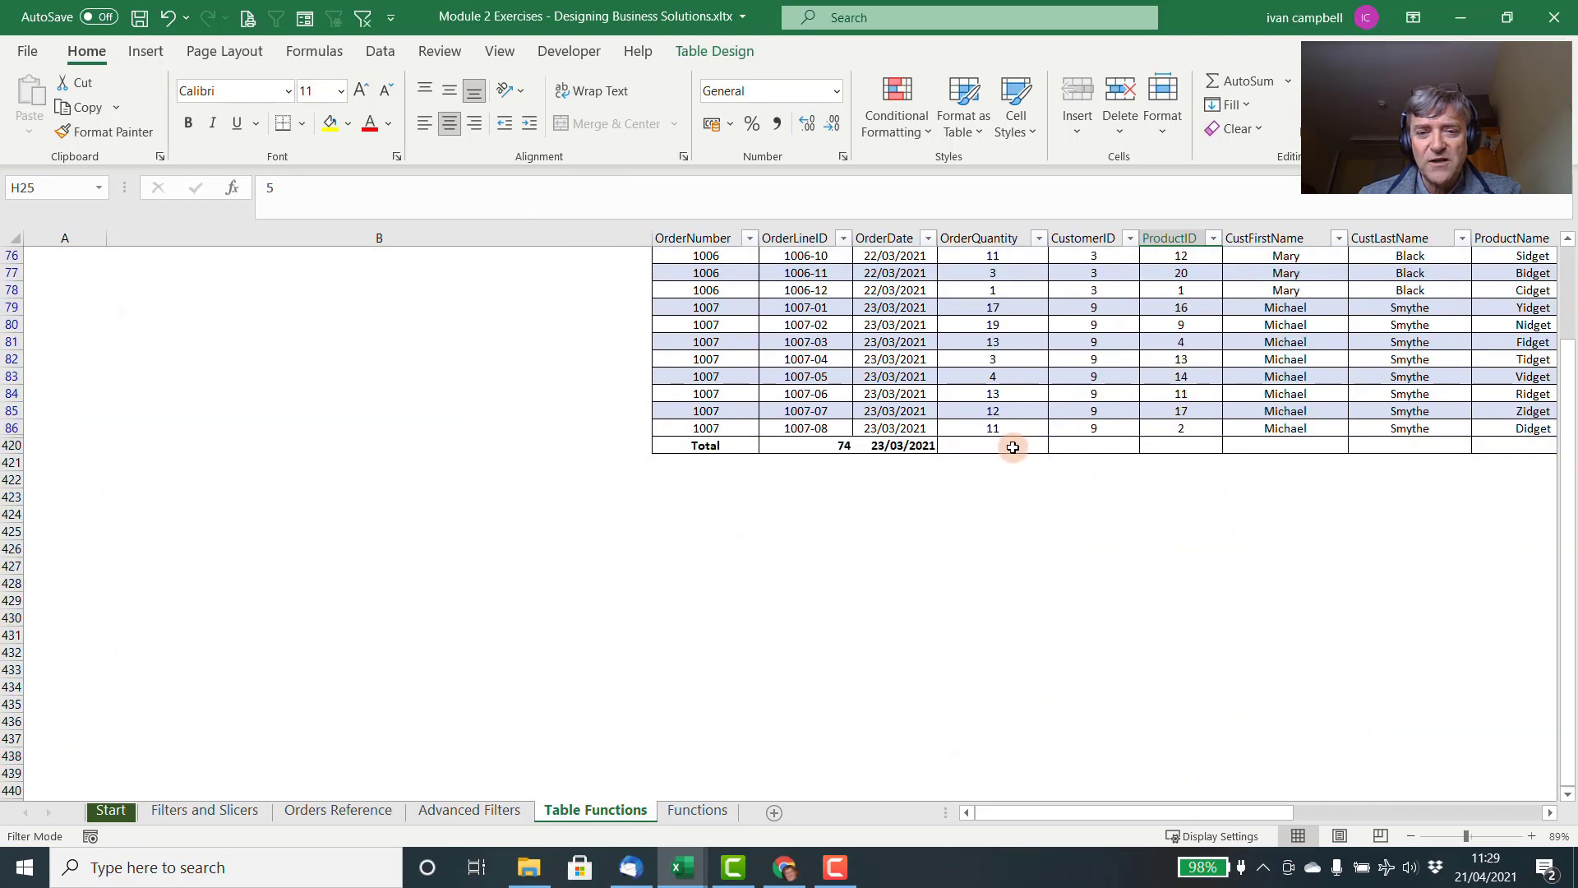
pyautogui.click(1008, 371)
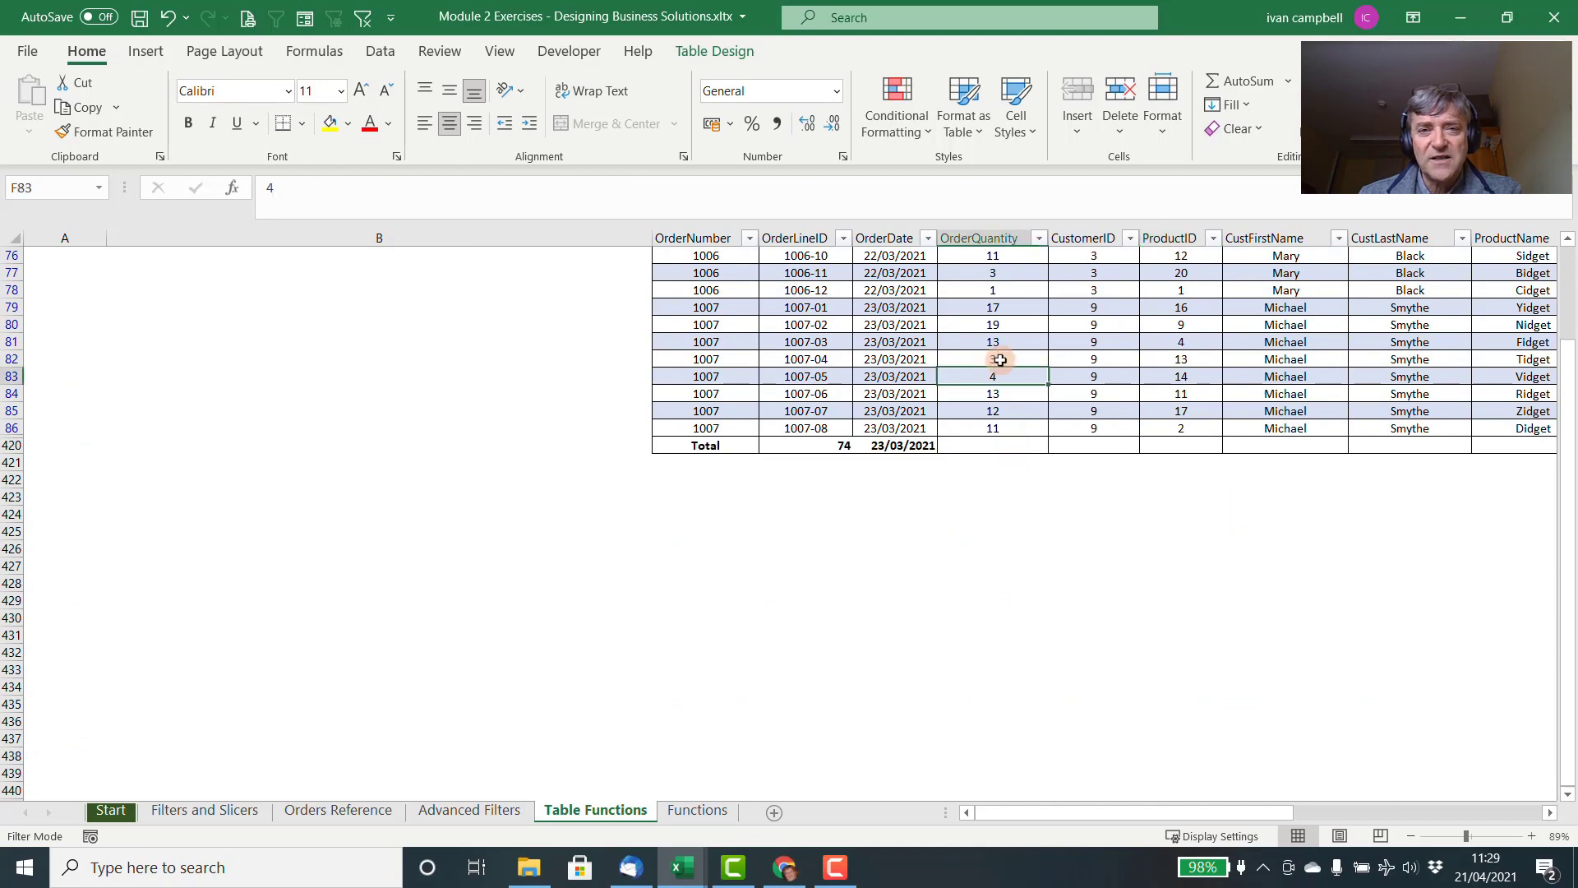
pyautogui.click(712, 51)
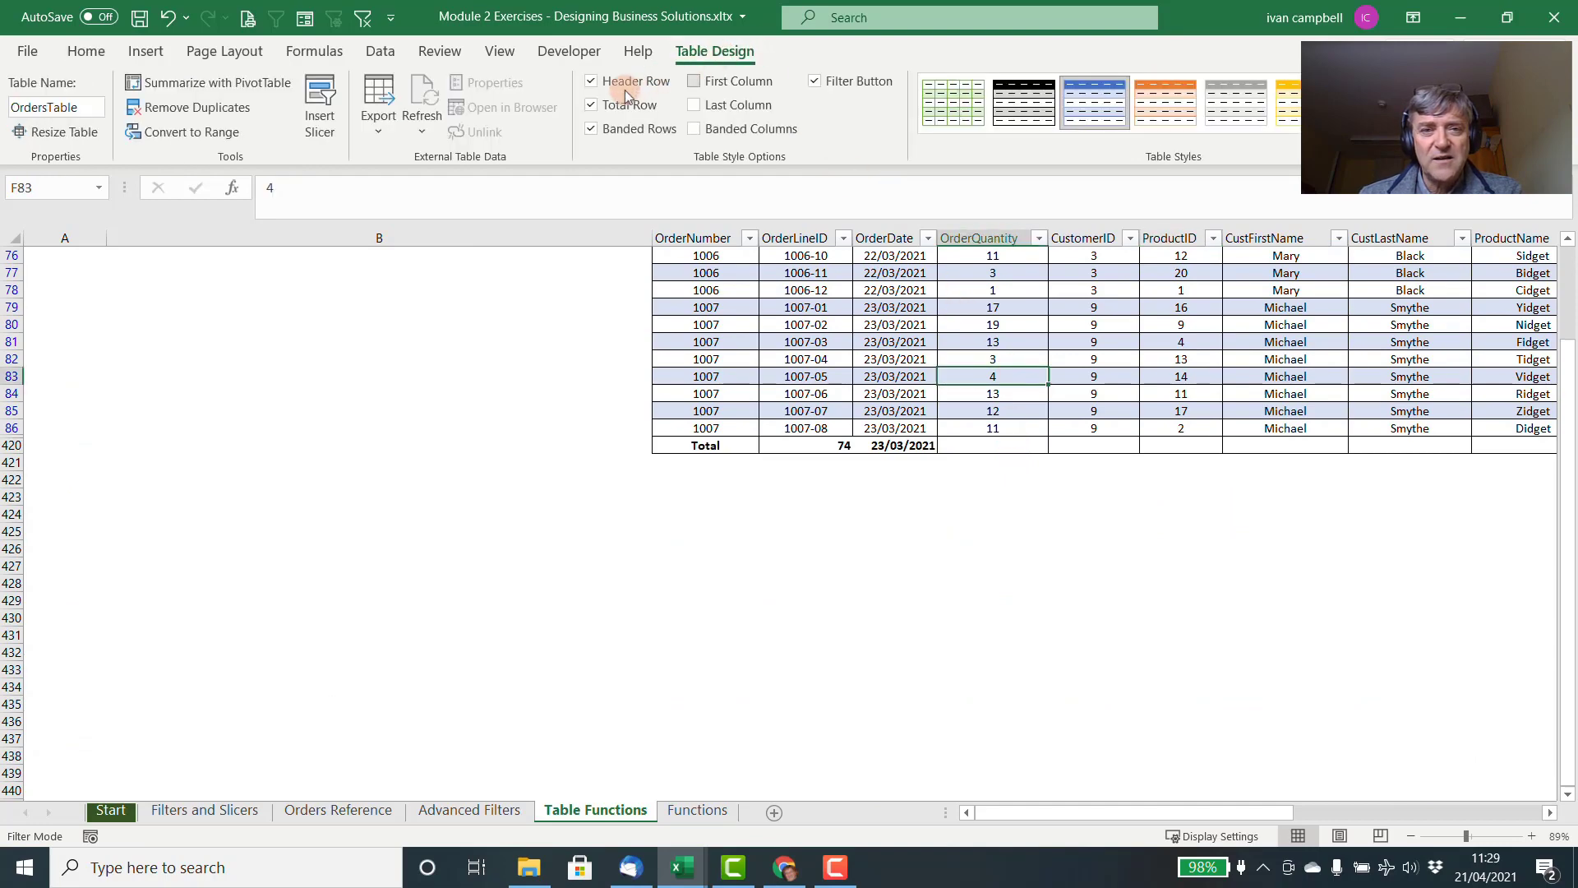
pyautogui.click(591, 104)
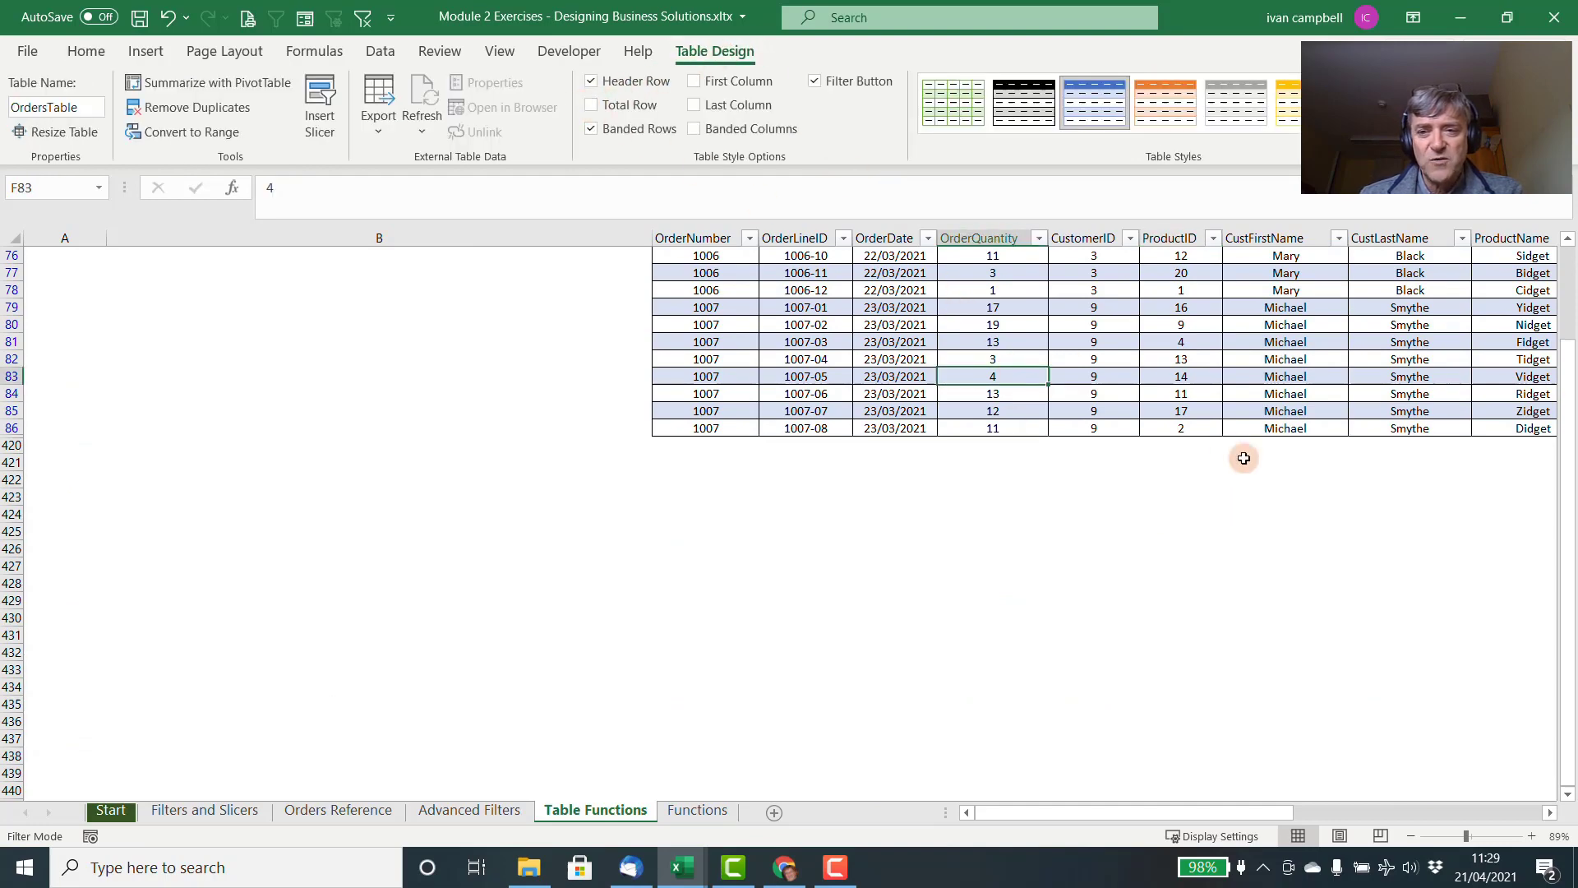
pyautogui.scroll(15, 1244, 458)
pyautogui.scroll(10, 1243, 458)
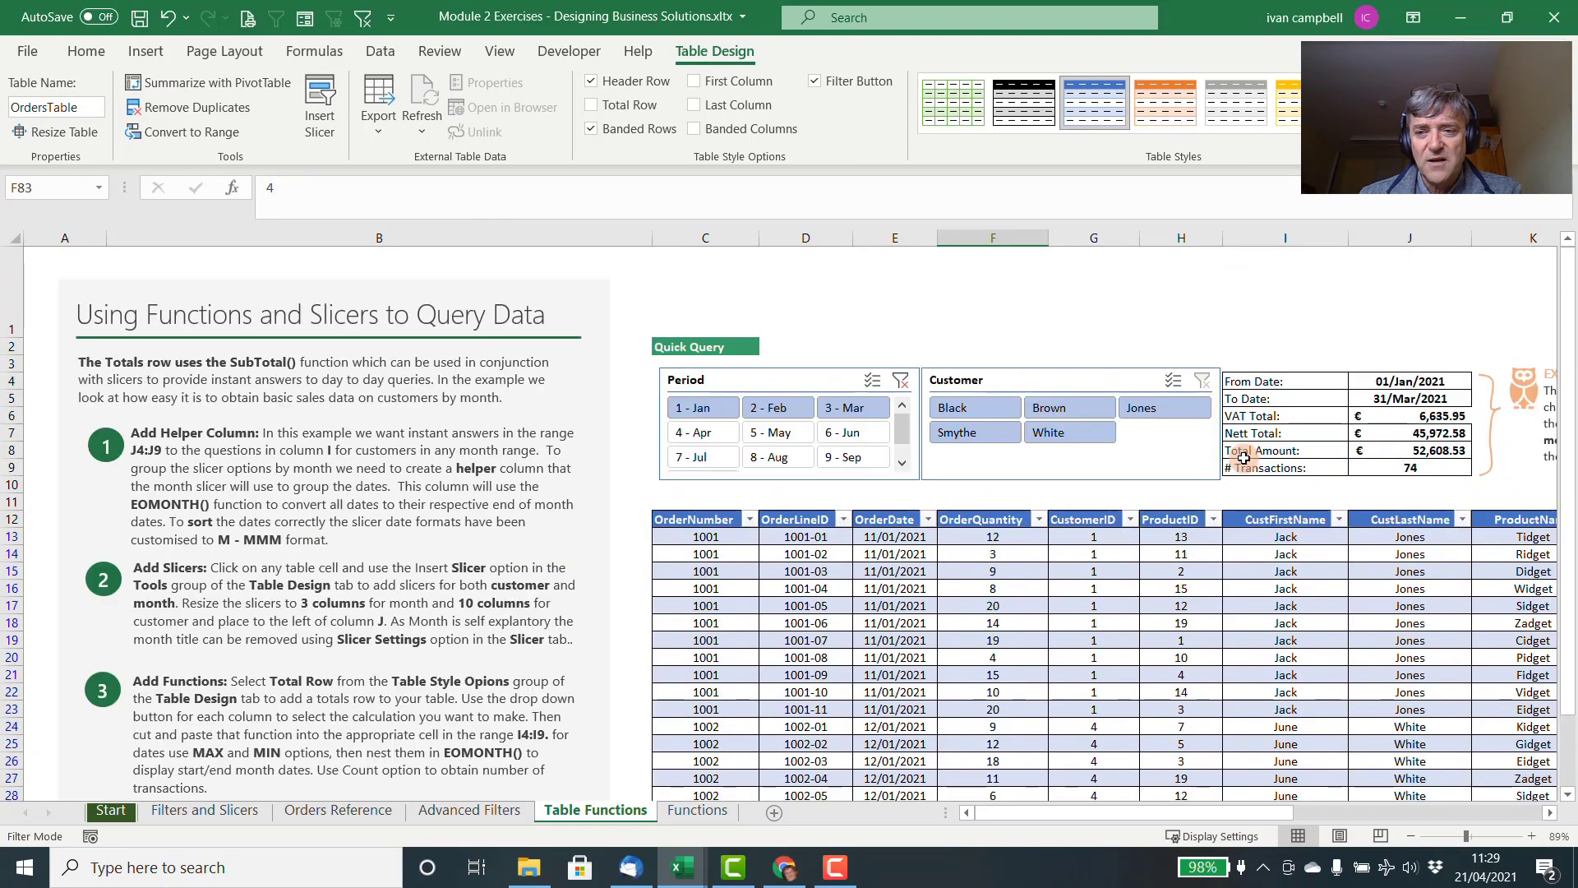
# Review the VAT Total formula in J6 and the From Date and To Date formulas in J4 and J5.
pyautogui.click(1407, 415)
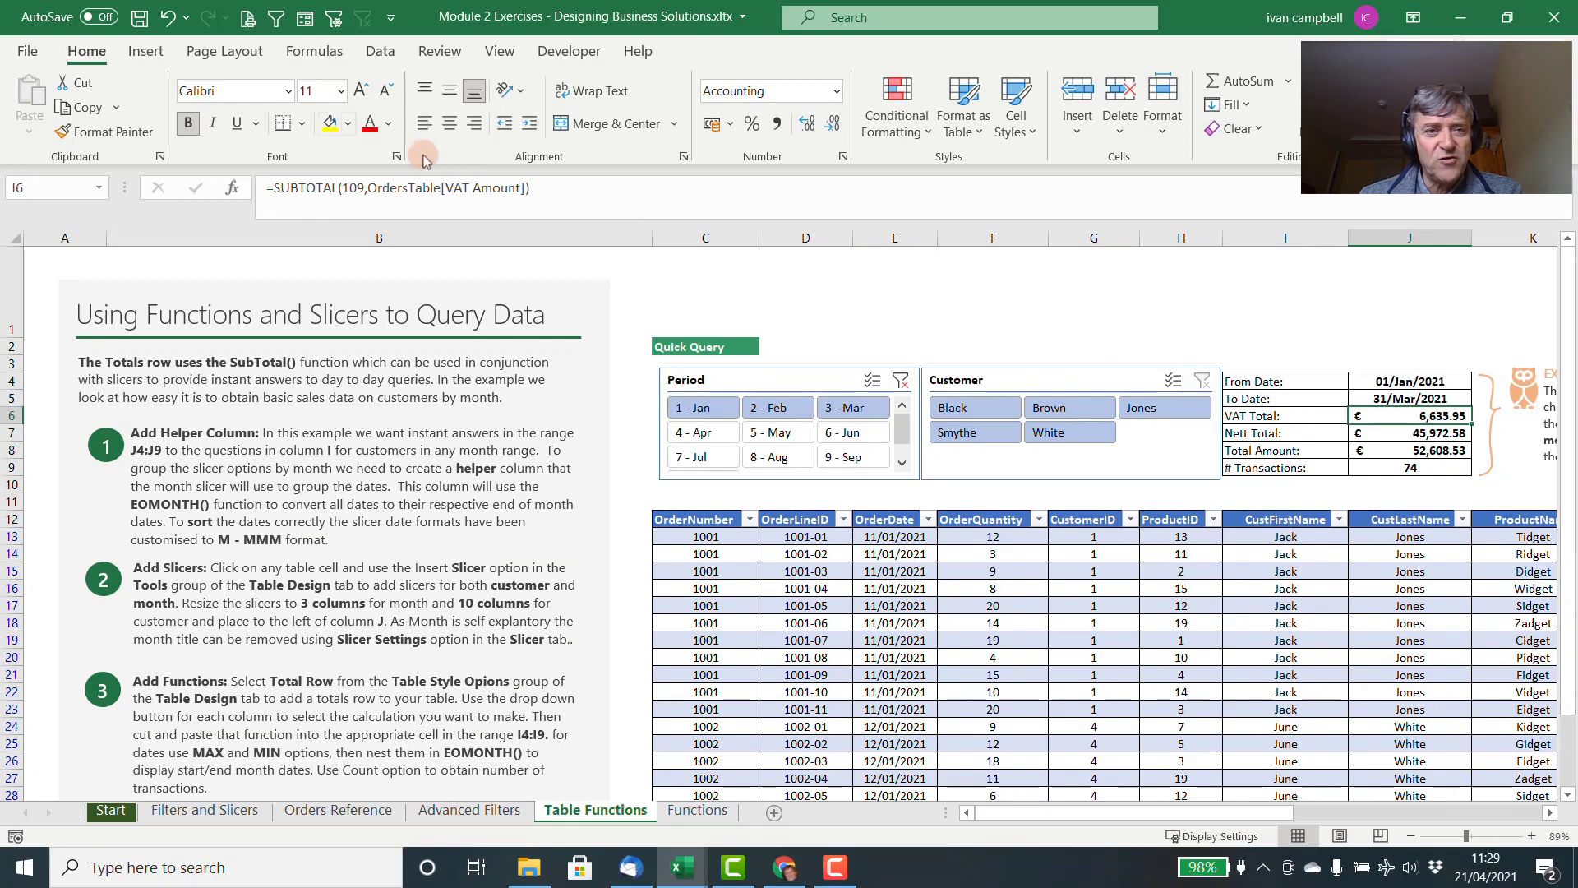
pyautogui.click(302, 123)
pyautogui.click(299, 327)
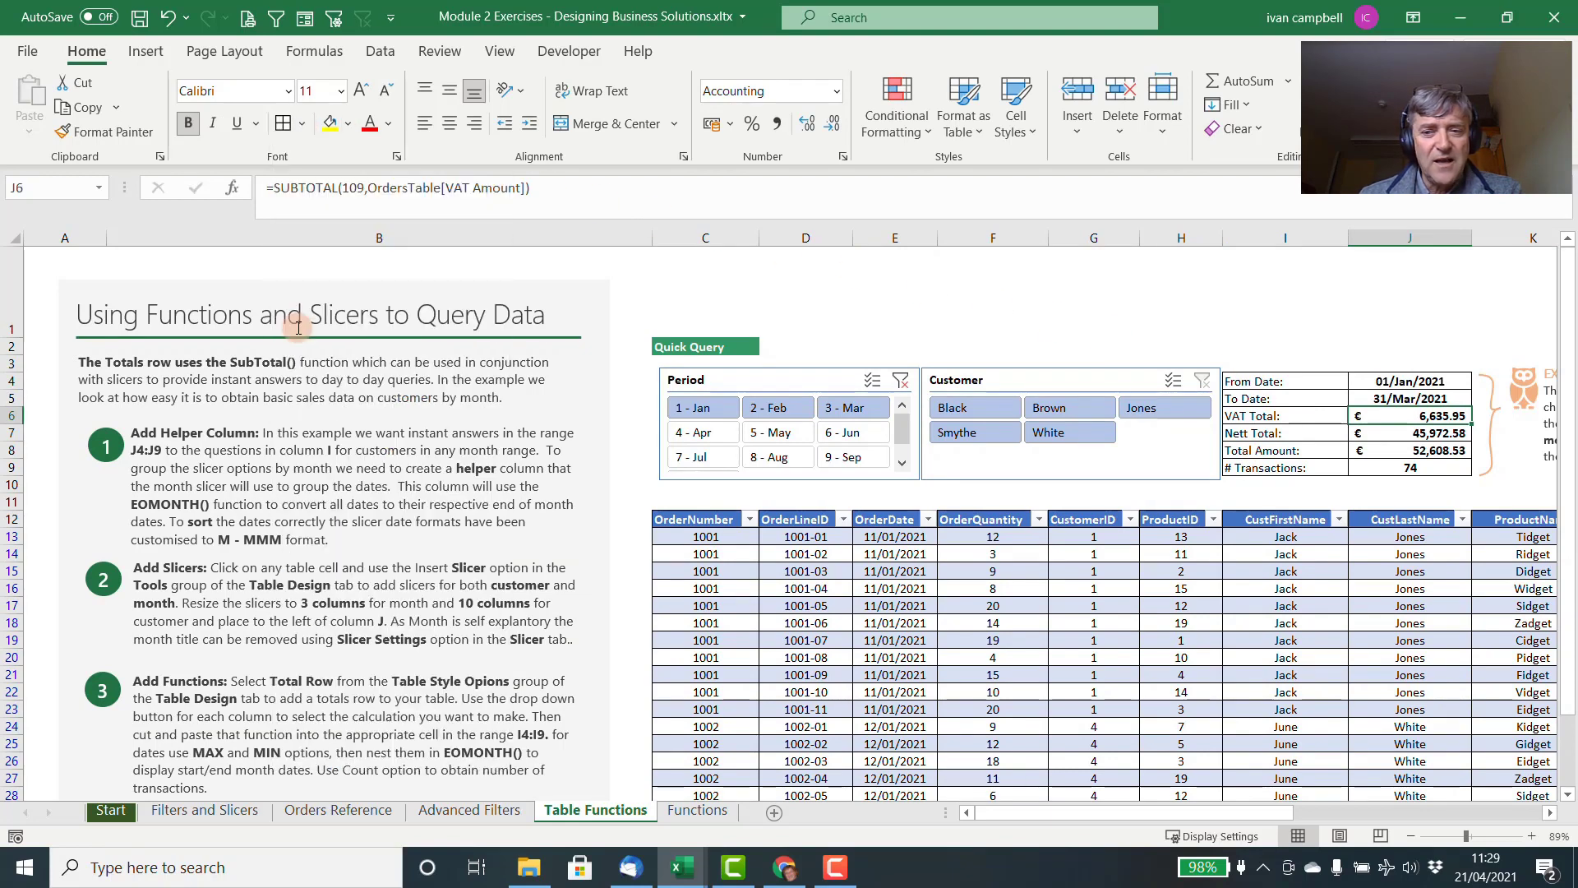
pyautogui.click(1396, 385)
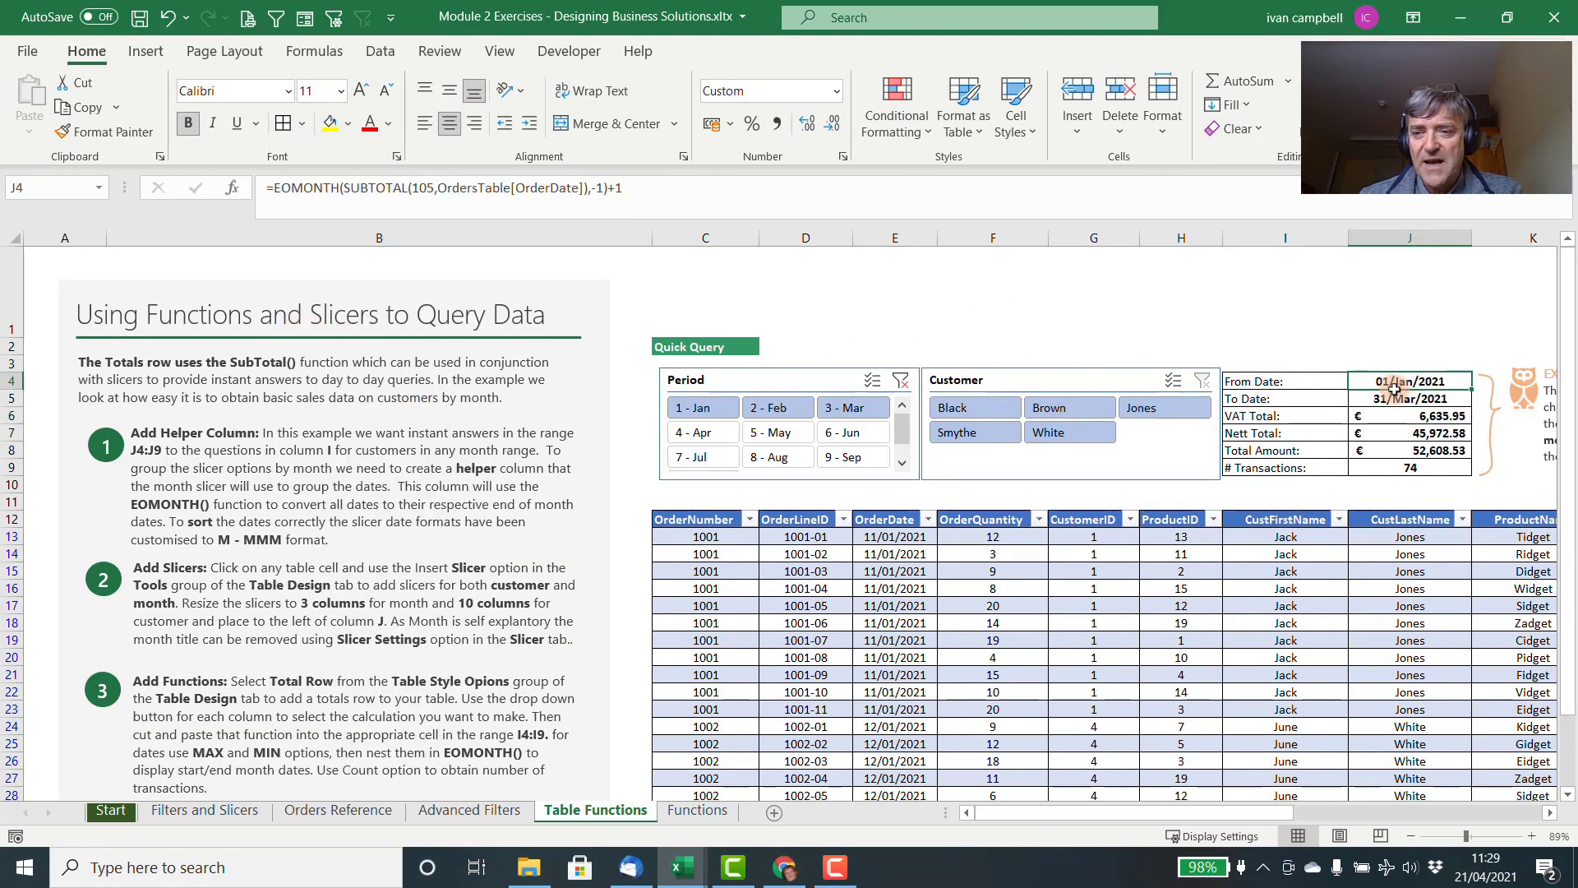
pyautogui.click(1395, 399)
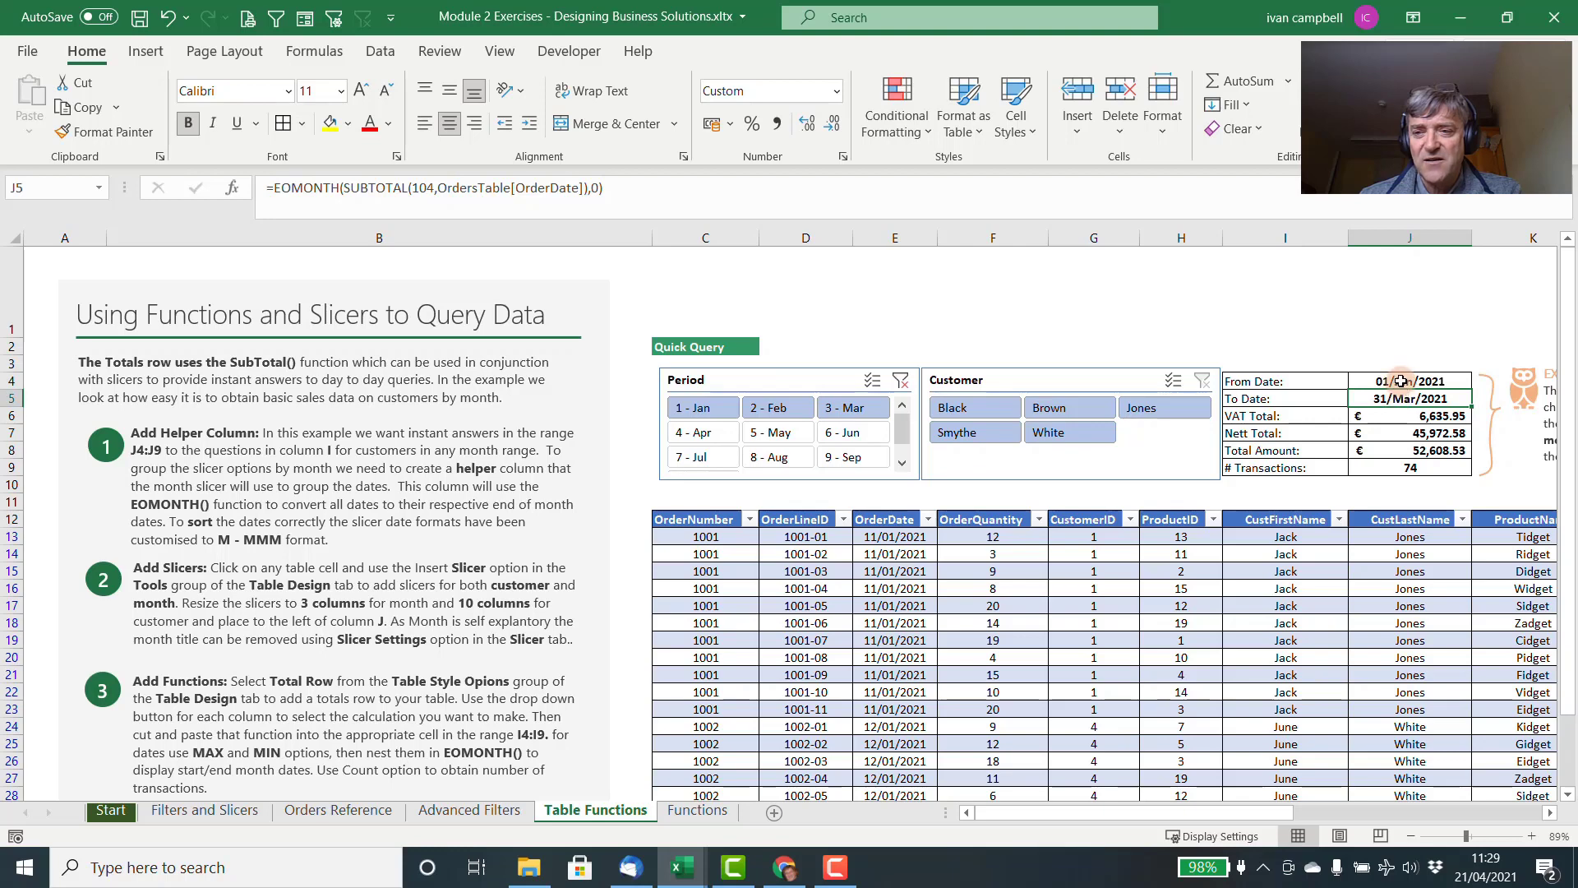
pyautogui.click(1398, 381)
pyautogui.click(1404, 398)
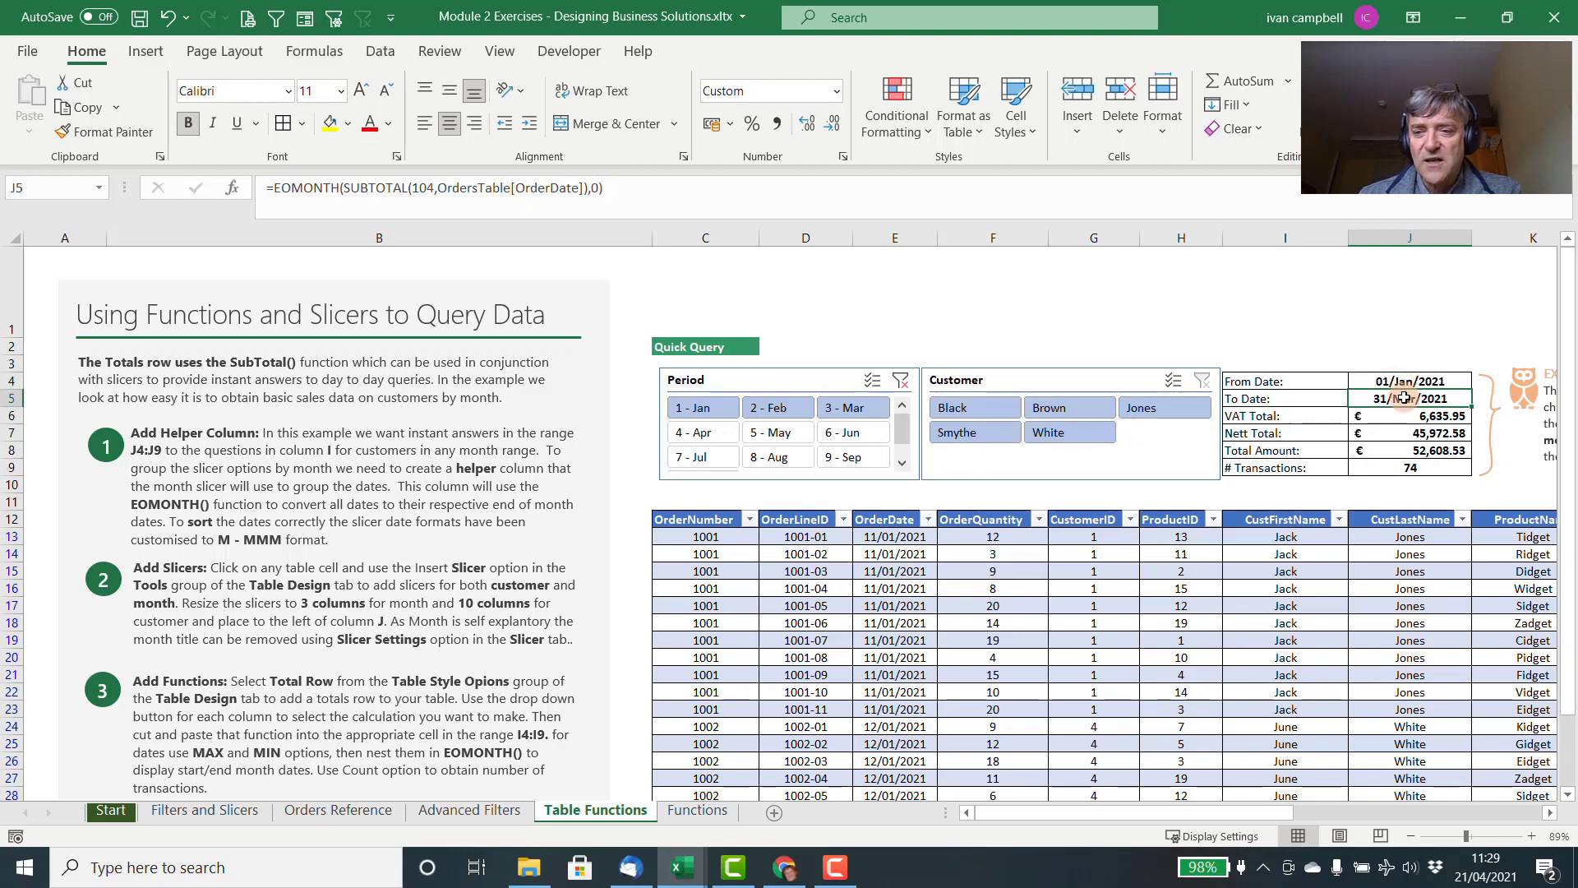